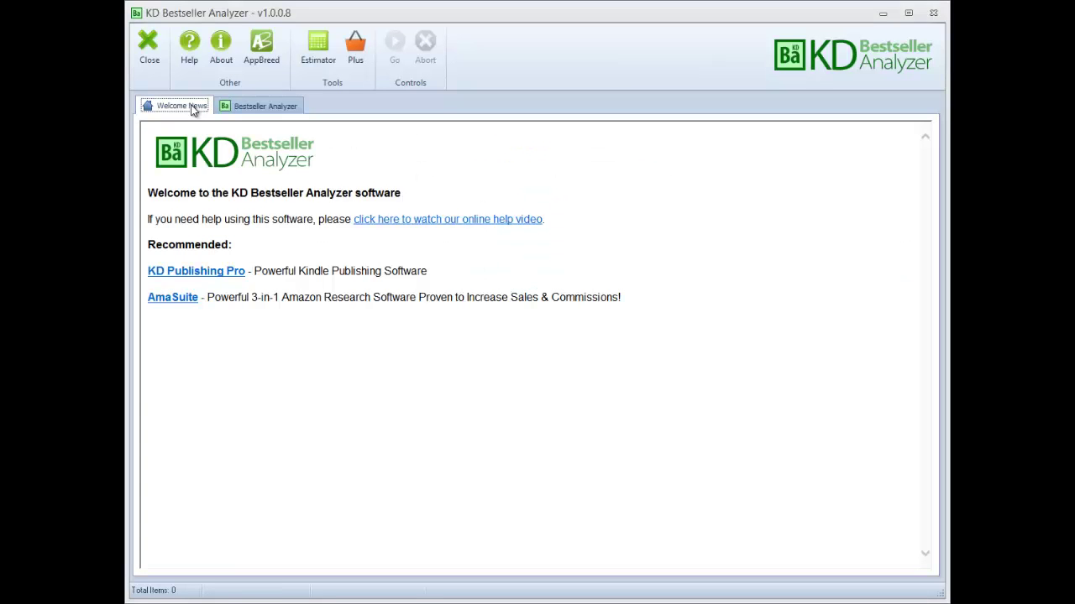
# - Filter the Bestseller Analyzer category tree by the keyword 'biol' and scroll through the matches
pyautogui.click(242, 107)
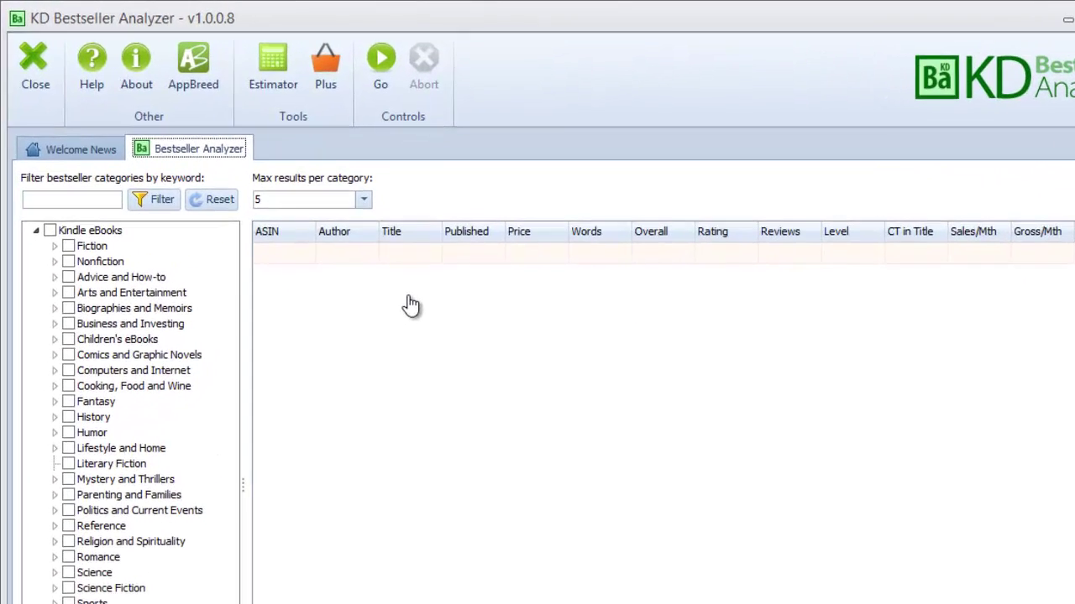
pyautogui.click(71, 199)
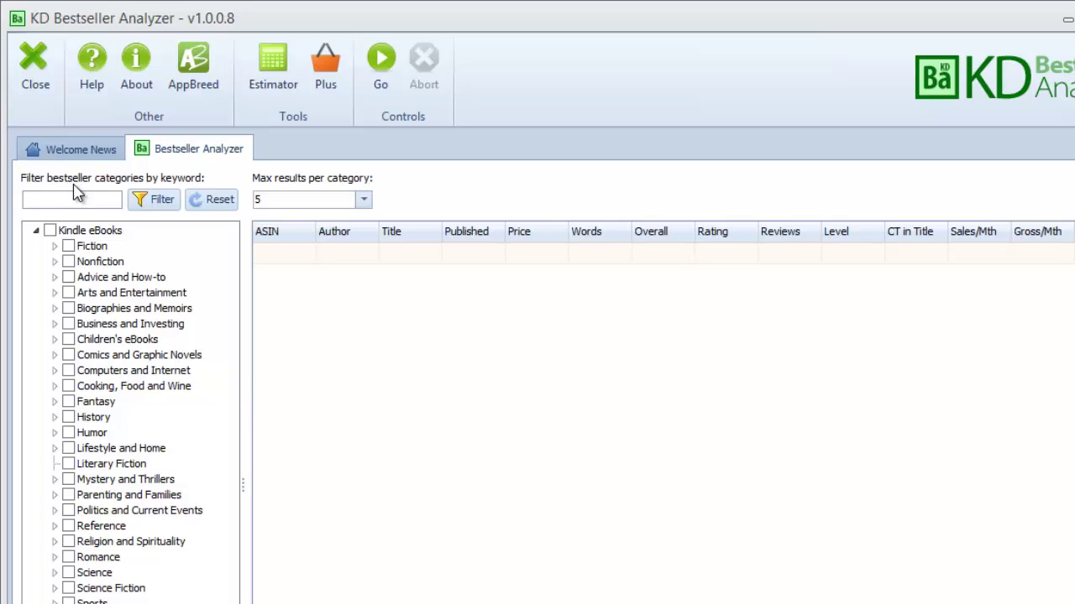
pyautogui.write('biol')
pyautogui.click(152, 209)
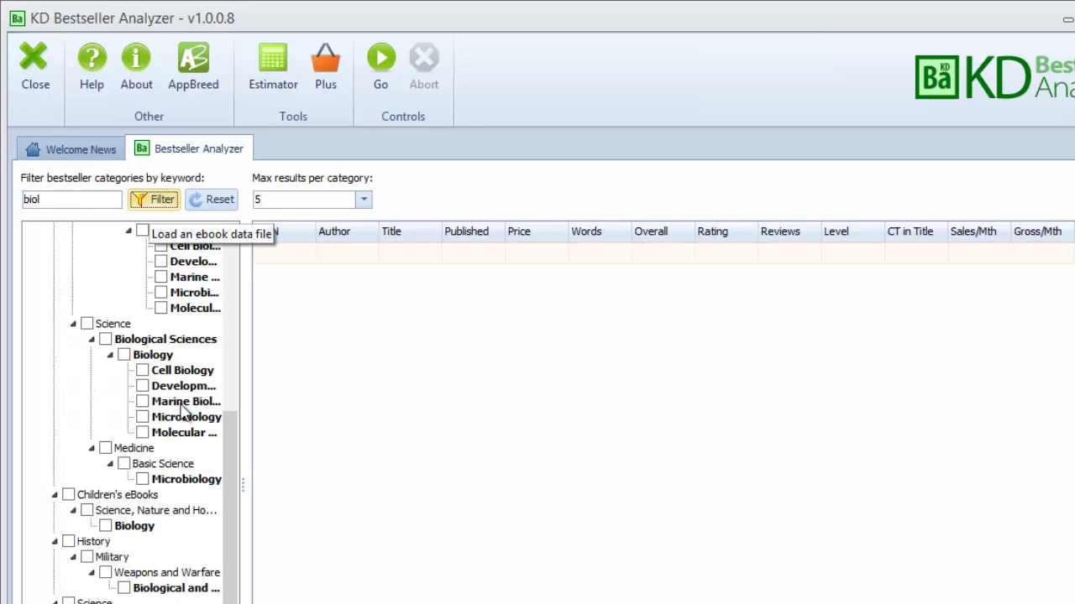
pyautogui.moveTo(231, 587); pyautogui.dragTo(244, 295)
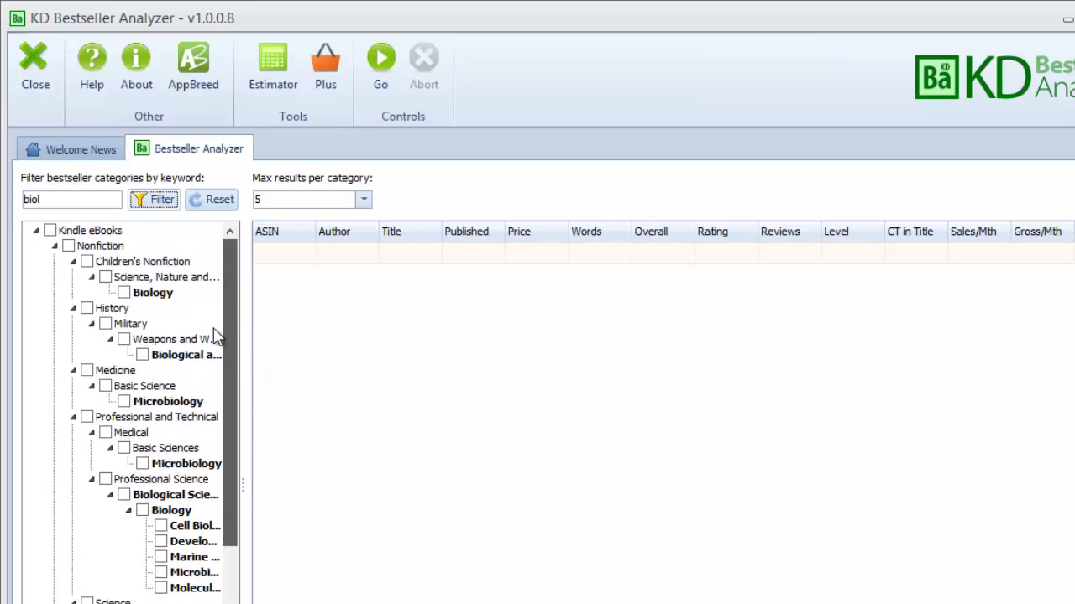
pyautogui.moveTo(231, 378); pyautogui.dragTo(240, 592)
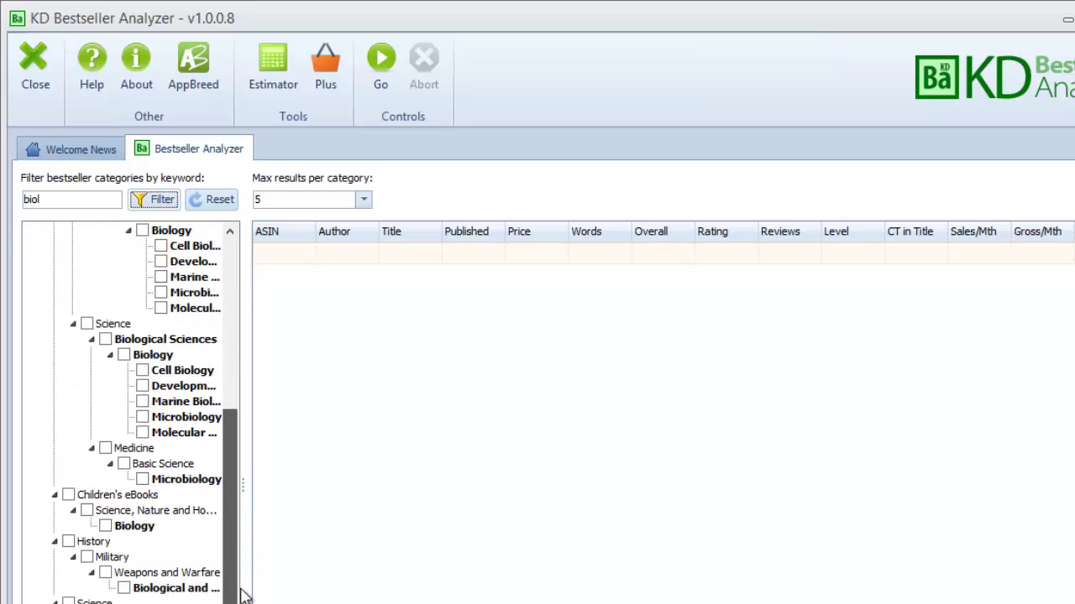
# - Tick Children's eBooks > Biology and run the analysis for that category
pyautogui.click(106, 525)
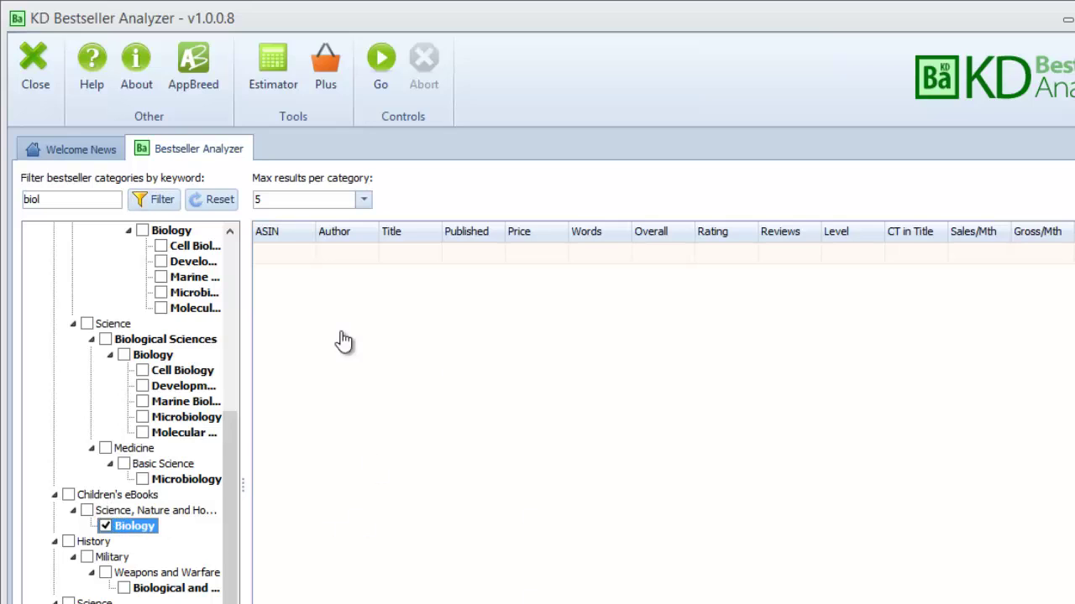
pyautogui.click(378, 66)
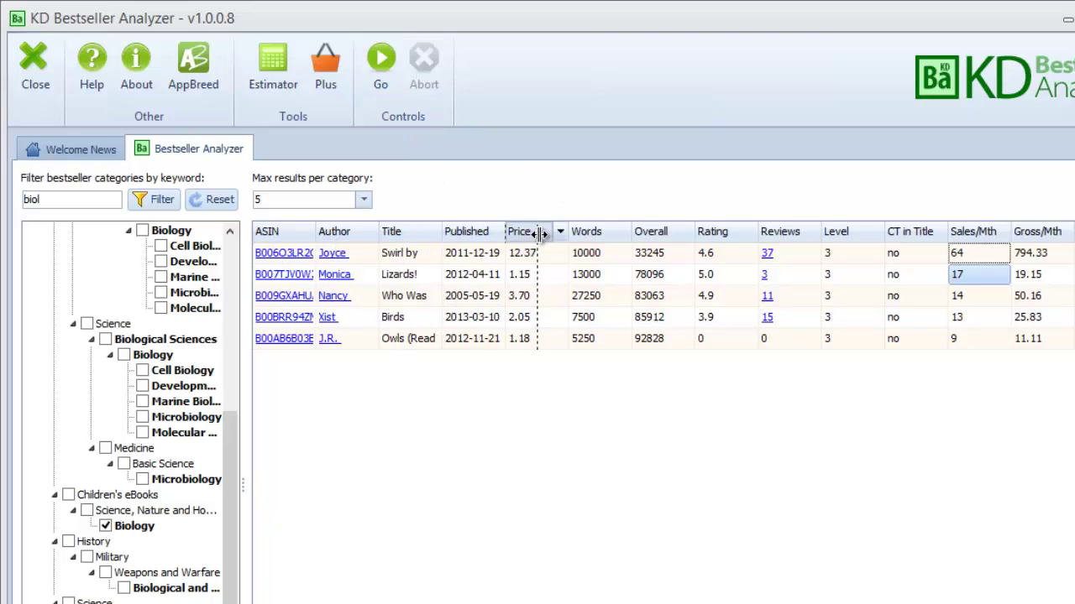
# - Widen the Title column and keep max results per category at 5
pyautogui.moveTo(442, 231)
pyautogui.mouseDown()
pyautogui.moveTo(536, 231)
pyautogui.moveTo(480, 230)
pyautogui.mouseUp()
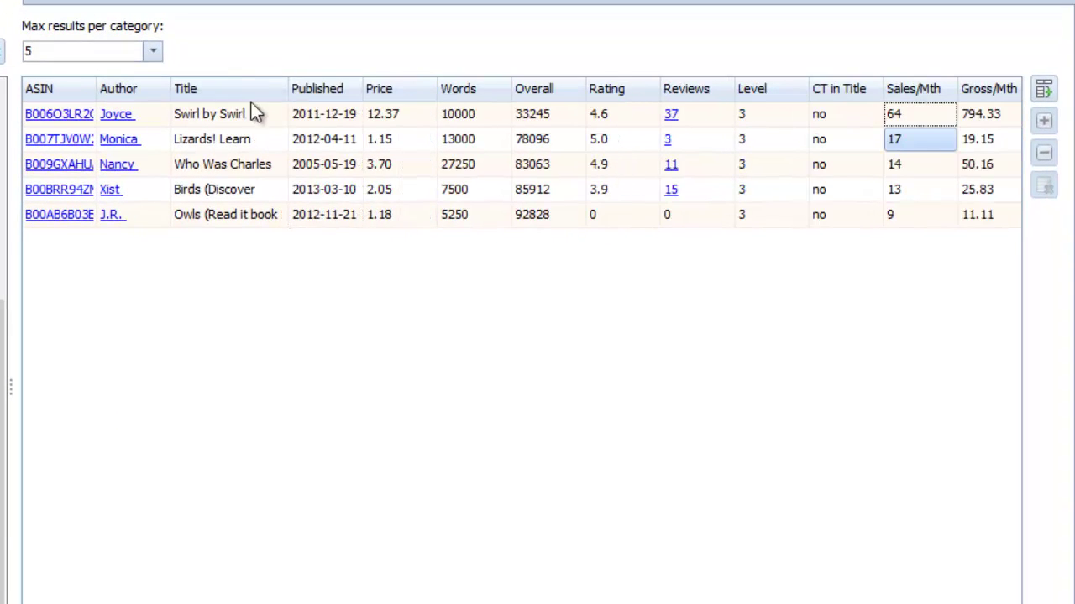
pyautogui.click(158, 52)
pyautogui.click(173, 52)
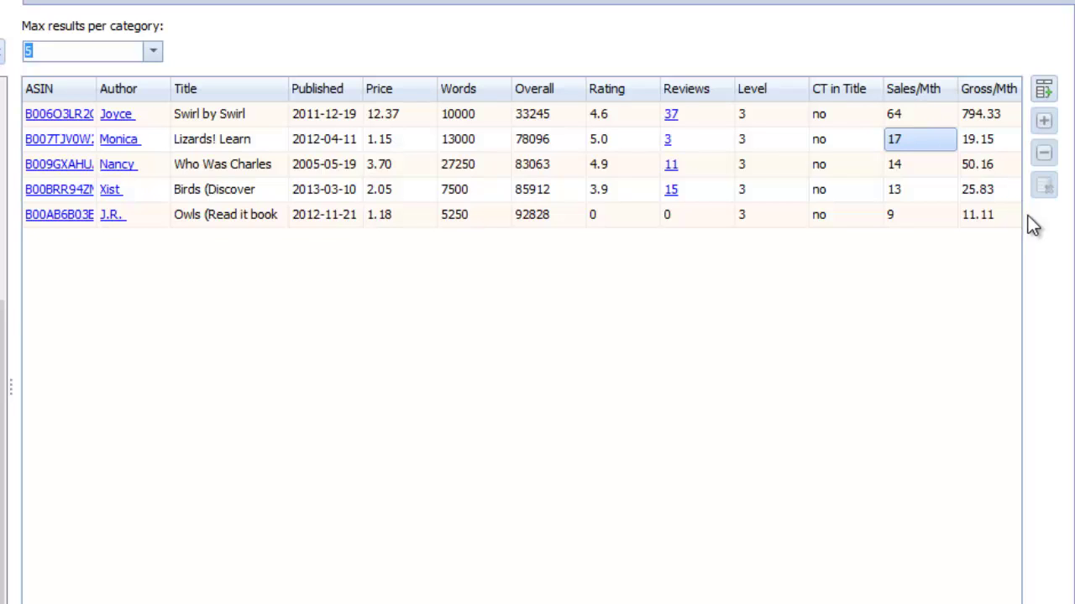
# - Check the top Biology book's monthly sales of 64 and price of 12.37
pyautogui.click(909, 116)
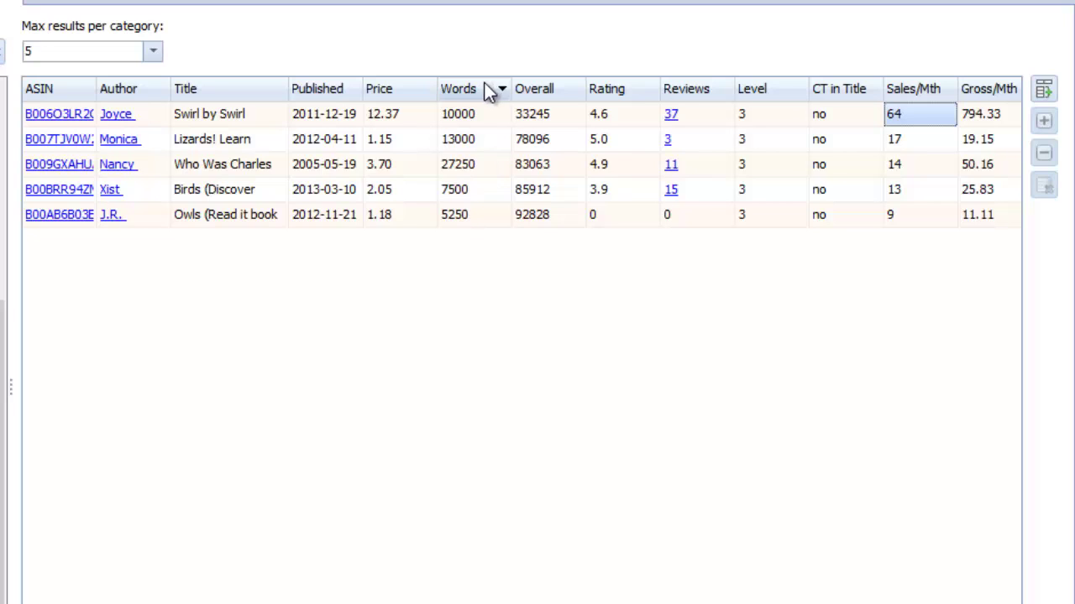
pyautogui.click(386, 119)
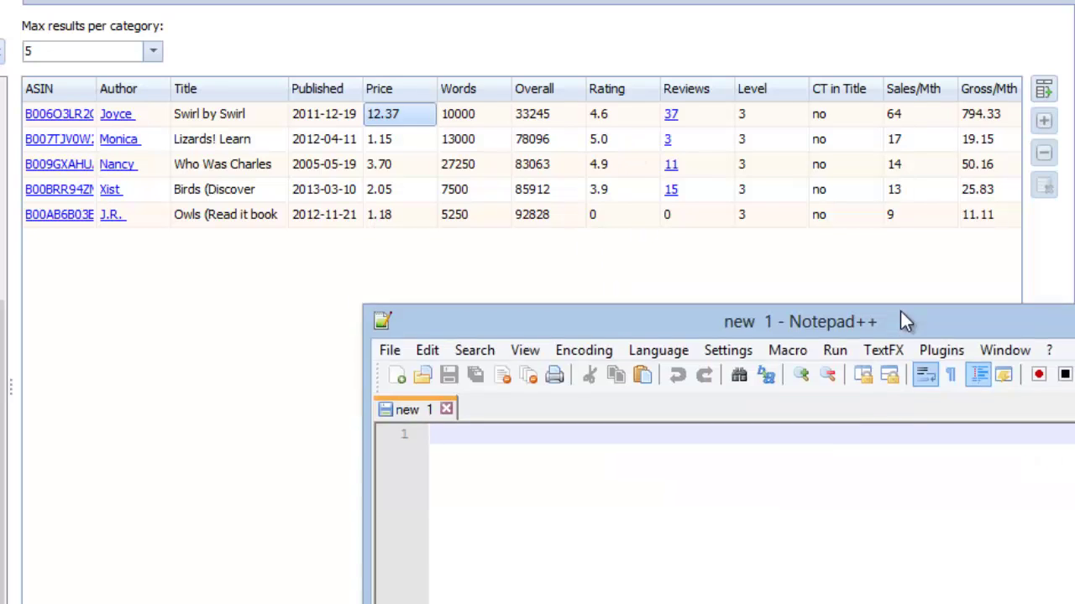
# - Move the blank Notepad++ note over the results and jot down $277
pyautogui.moveTo(900, 310); pyautogui.dragTo(840, 207)
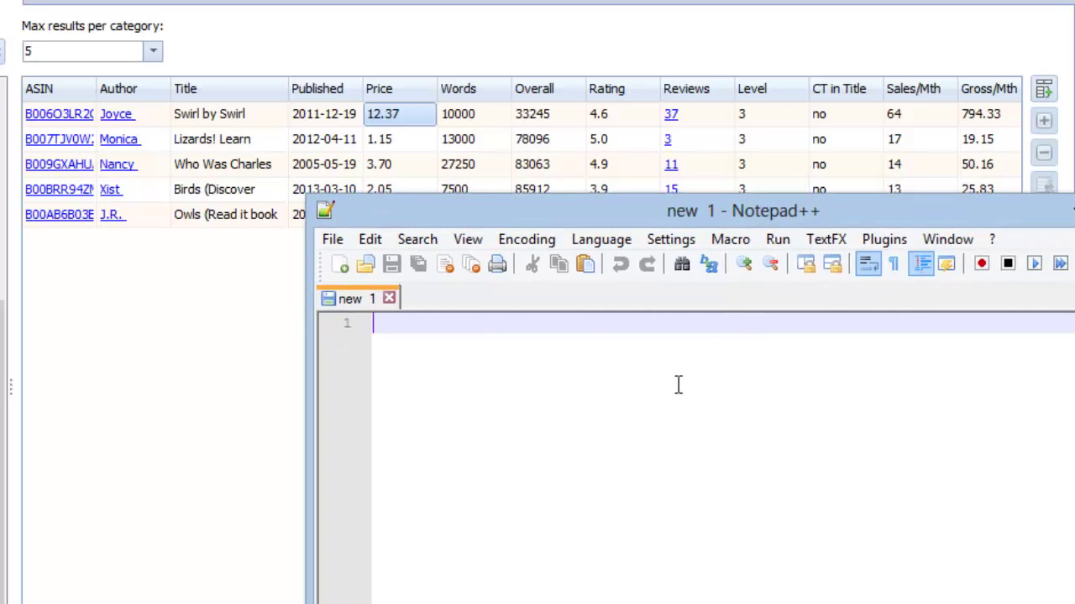
pyautogui.write('277')
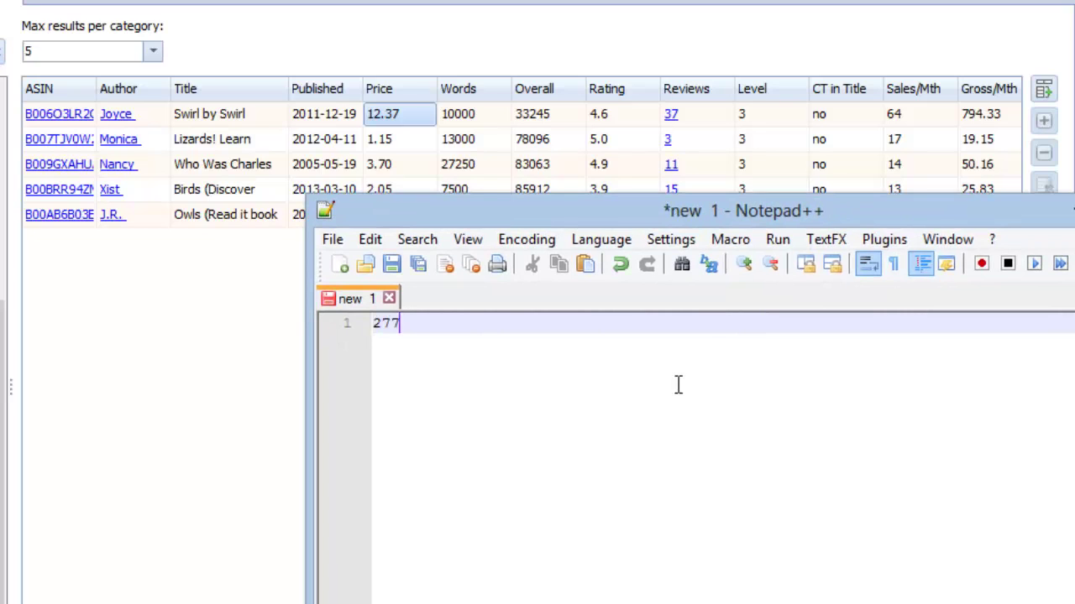
pyautogui.press('Home')
pyautogui.write('$')
pyautogui.press('Right')
pyautogui.press('End')
pyautogui.press('Return')
pyautogui.press('Return')
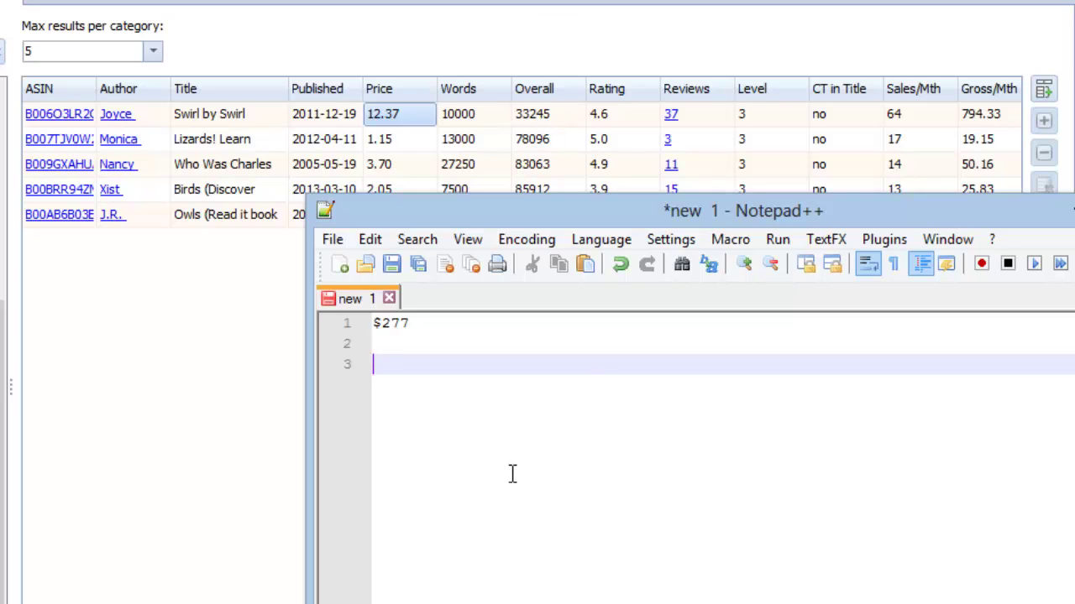
# - Add $447 on a new line, then close the note without saving
pyautogui.write('$44')
pyautogui.write('7')
pyautogui.hotkey('ctrl', 'w')
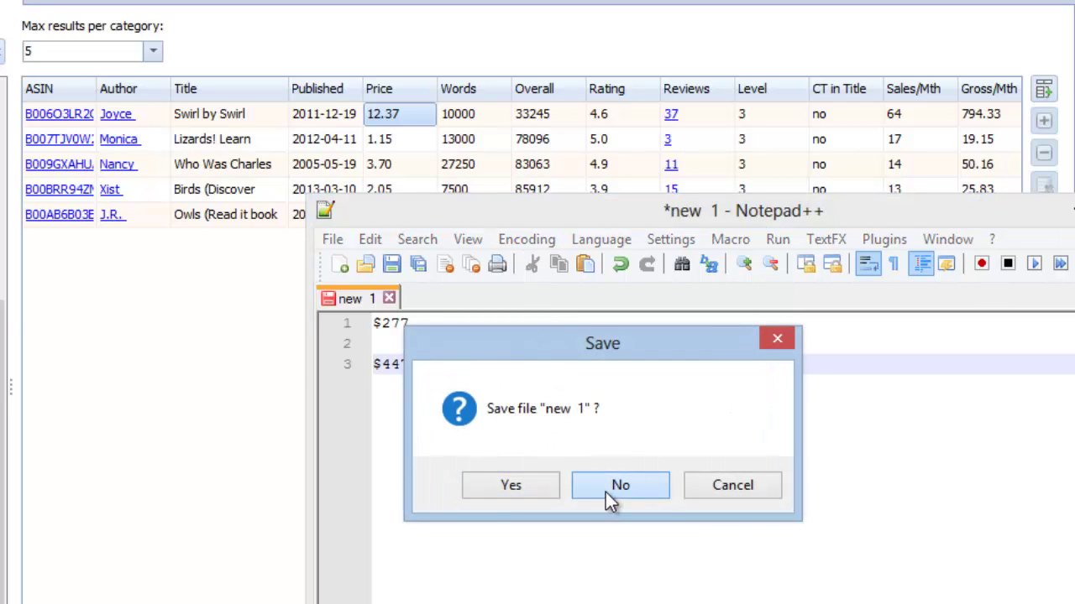
pyautogui.click(606, 492)
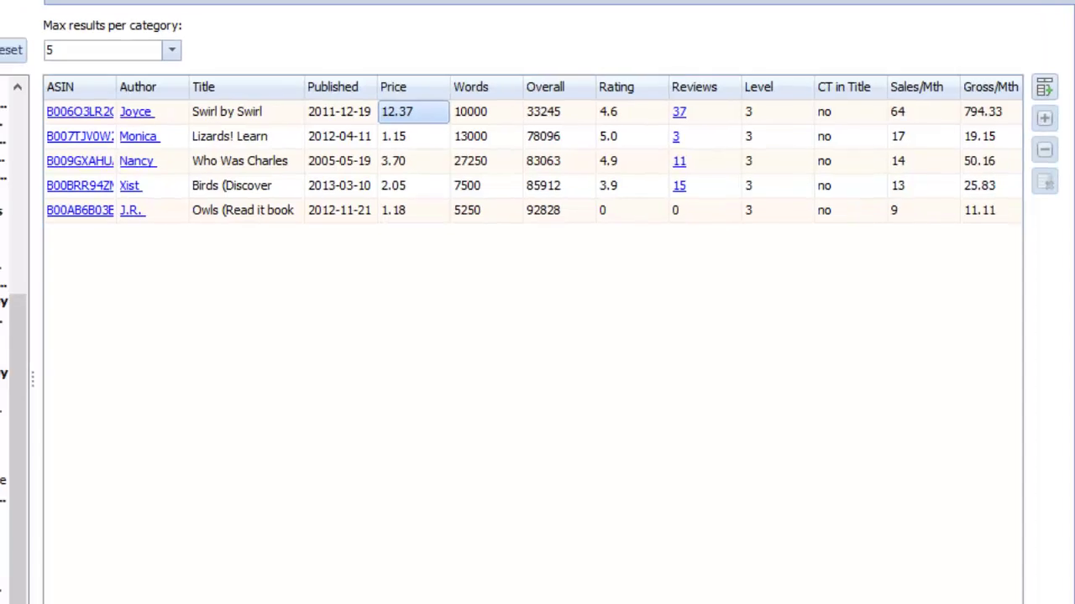
# - Reset the keyword filter and clear all current results
pyautogui.click(202, 44)
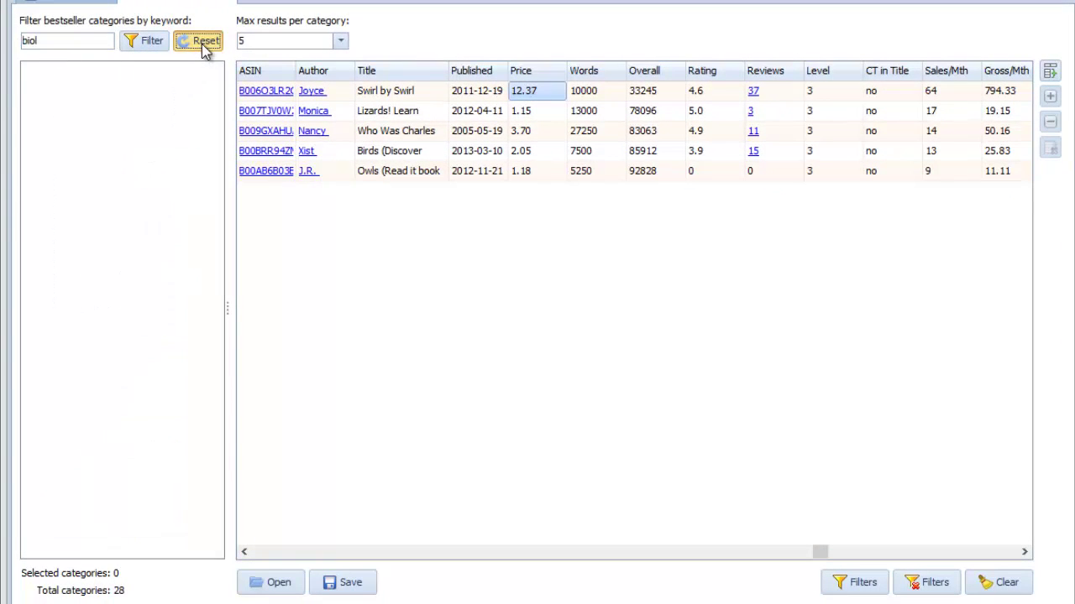
pyautogui.click(999, 582)
pyautogui.click(753, 346)
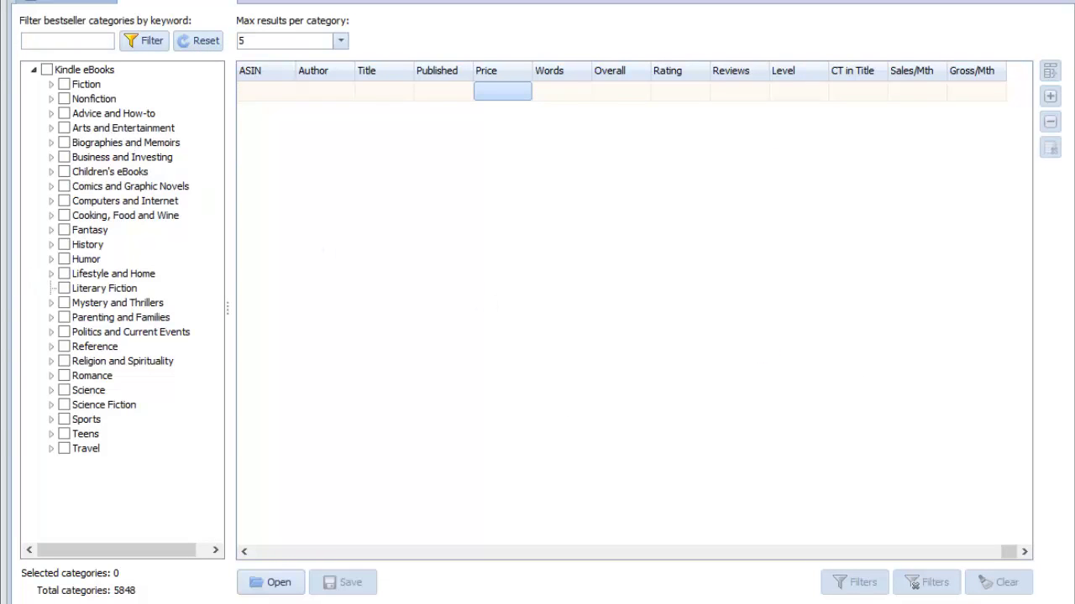
# - Under Nonfiction, tick Computers and Internet, Web Site Design and Web Marketing
pyautogui.click(51, 390)
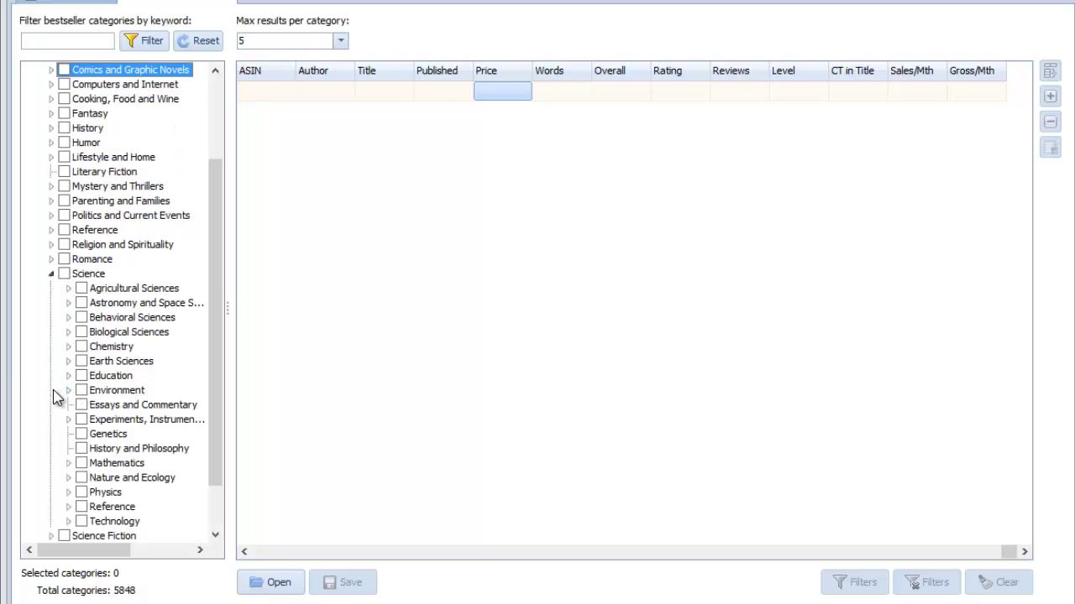
pyautogui.click(51, 275)
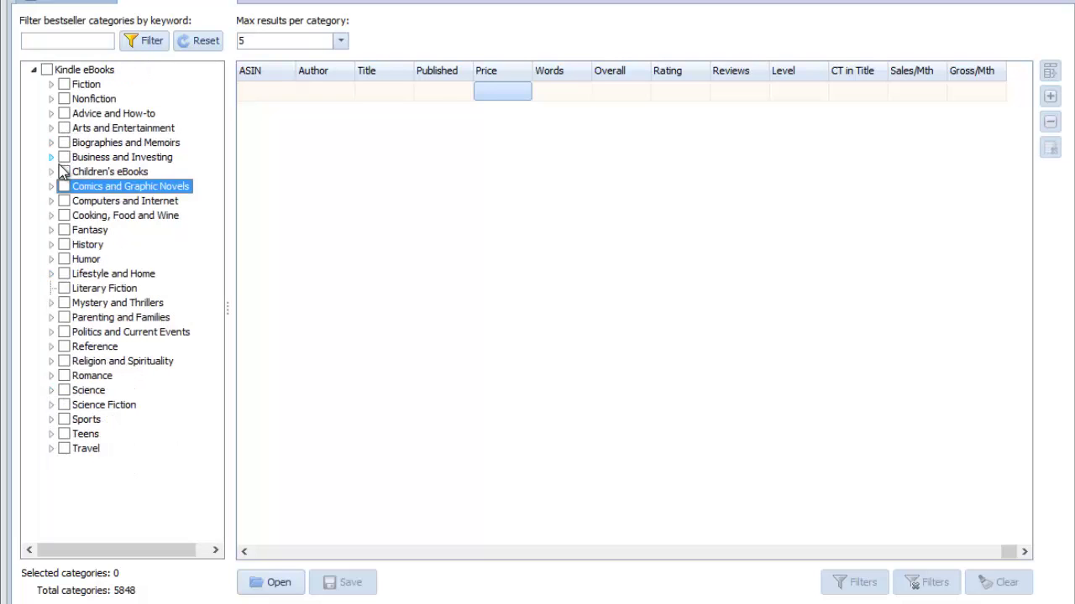
pyautogui.click(51, 99)
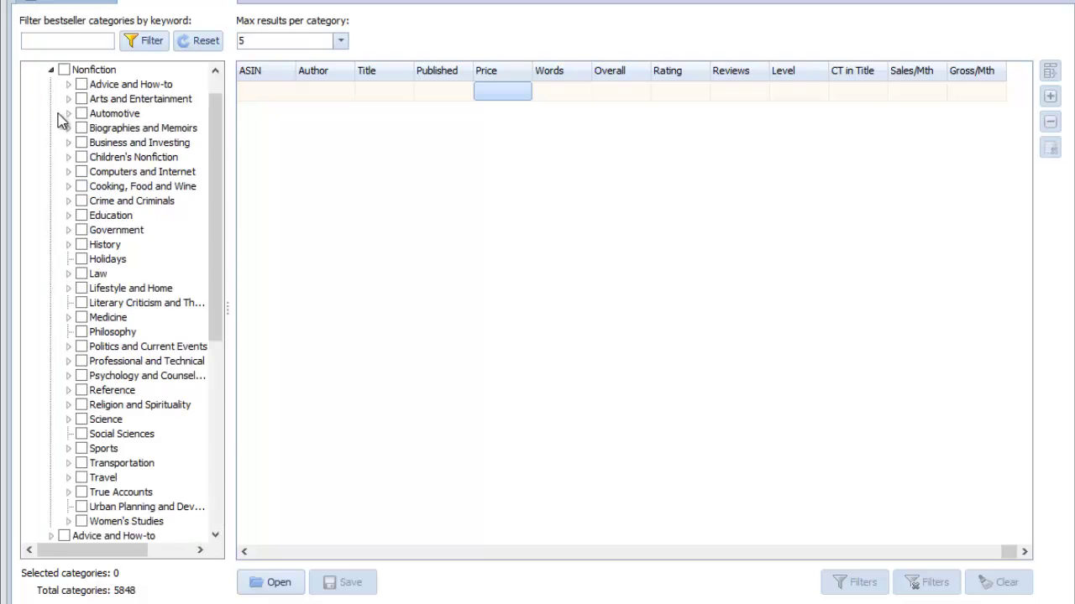
pyautogui.click(69, 171)
pyautogui.click(81, 172)
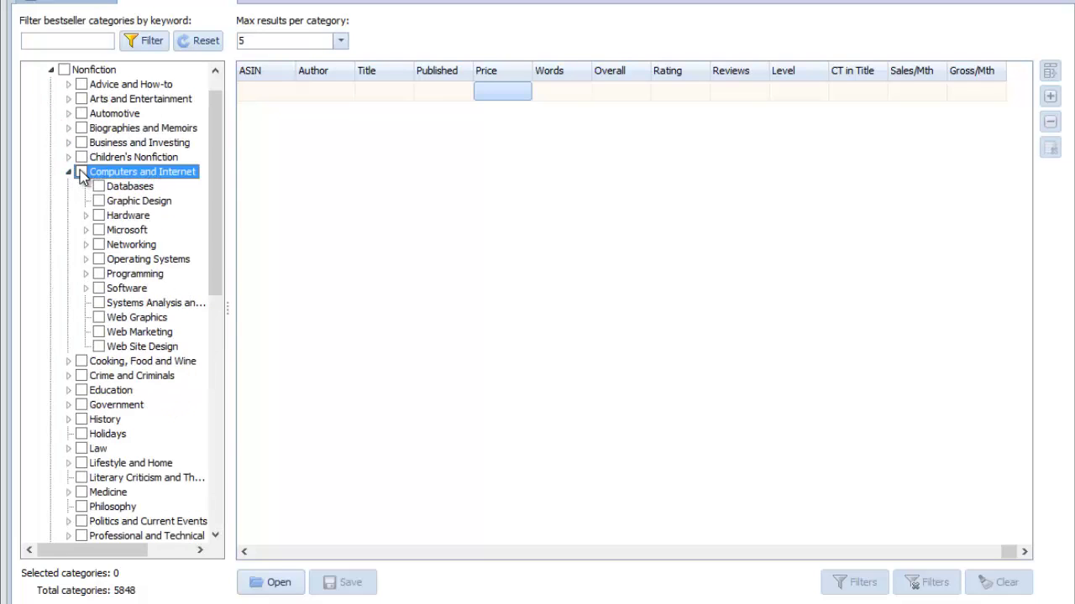
pyautogui.click(98, 274)
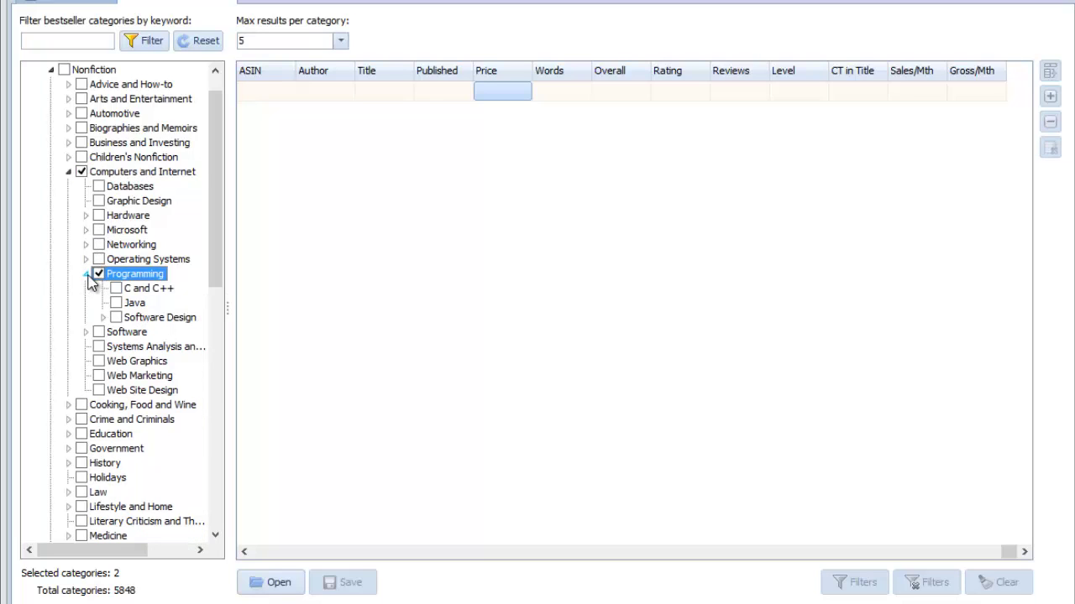
pyautogui.click(98, 274)
pyautogui.click(99, 375)
pyautogui.click(98, 391)
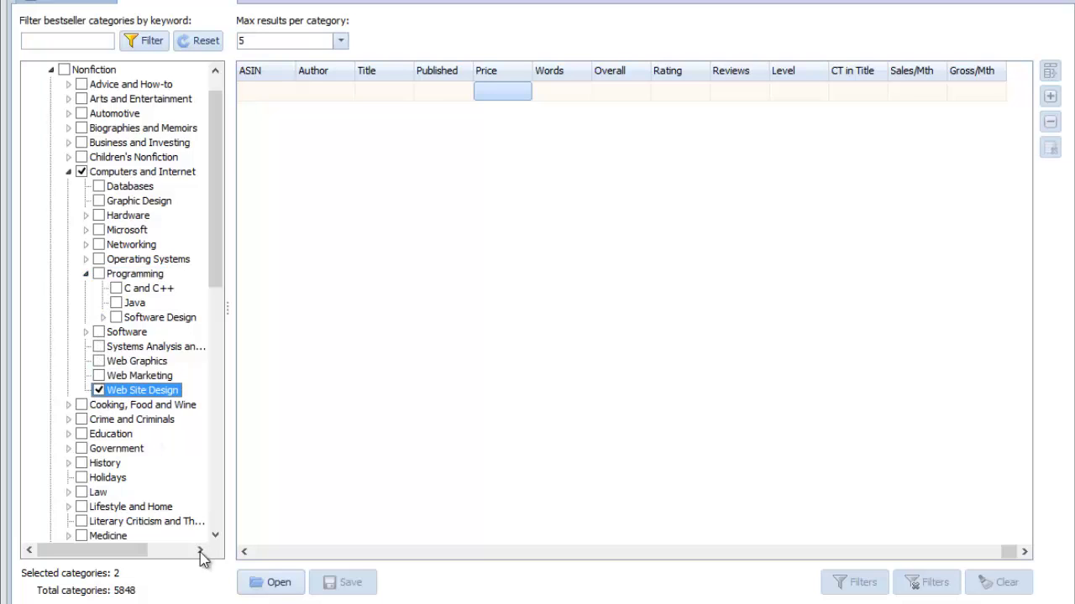
pyautogui.click(126, 376)
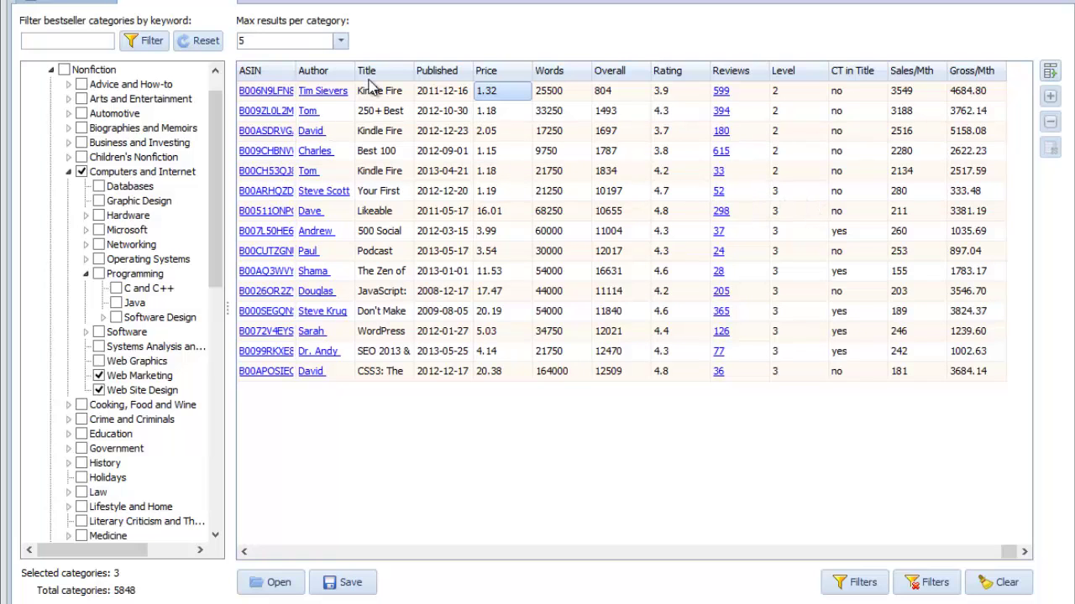
# - Narrow the Title column and scroll the grid across the Category, ASIN and Gross/Mth columns
pyautogui.moveTo(413, 70); pyautogui.dragTo(545, 64)
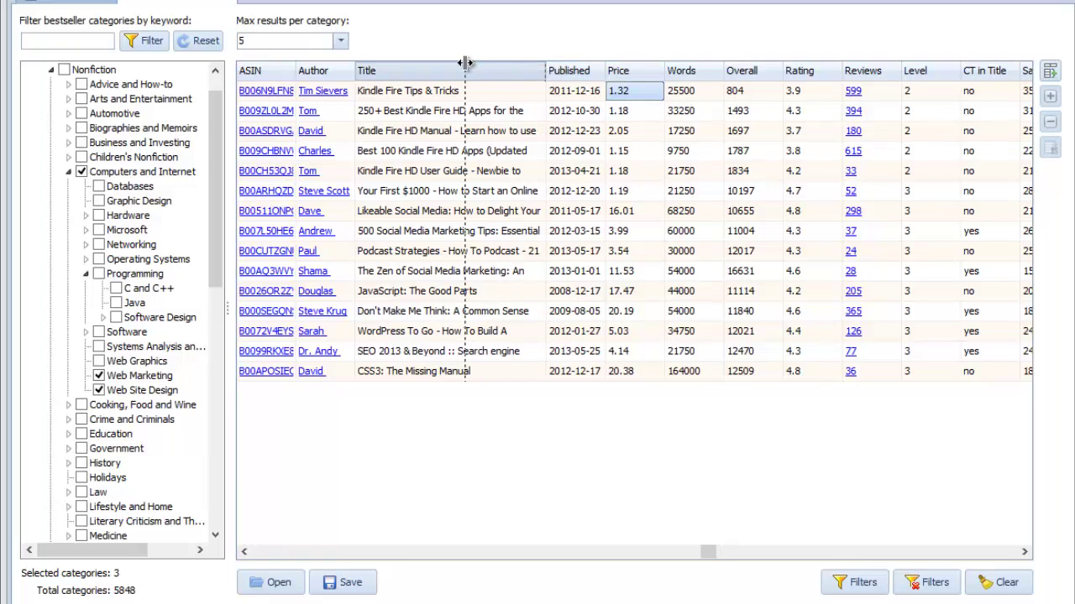
pyautogui.moveTo(545, 63); pyautogui.dragTo(470, 64)
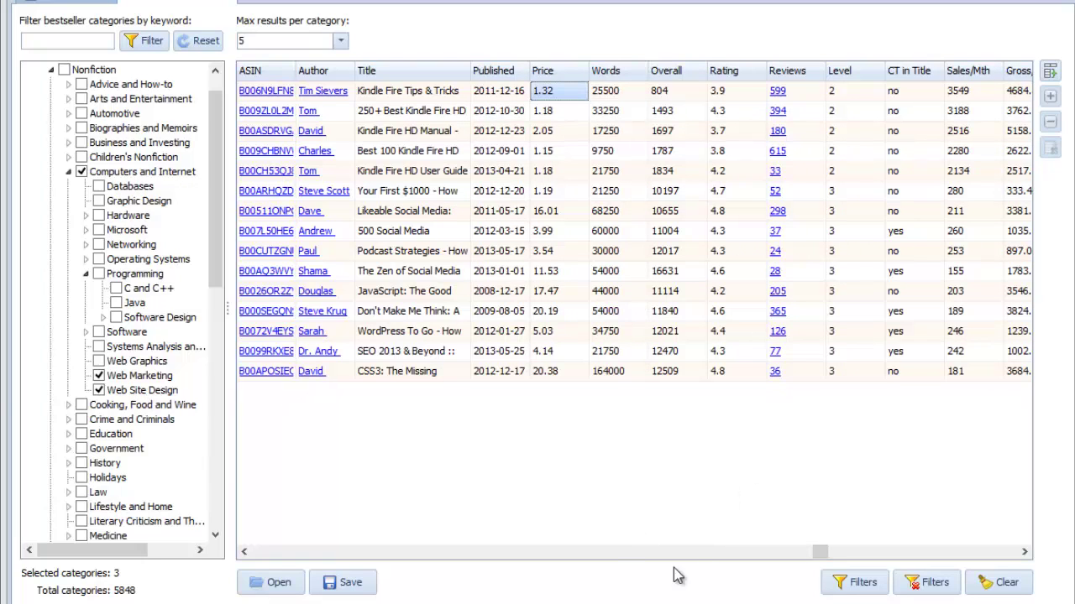
pyautogui.click(439, 550)
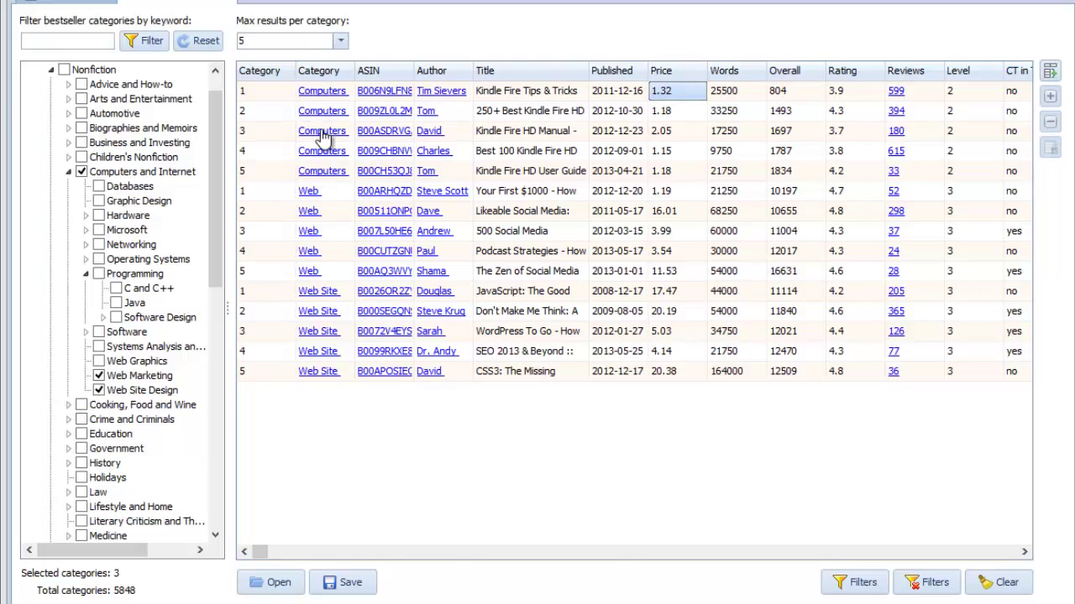
pyautogui.click(1025, 554)
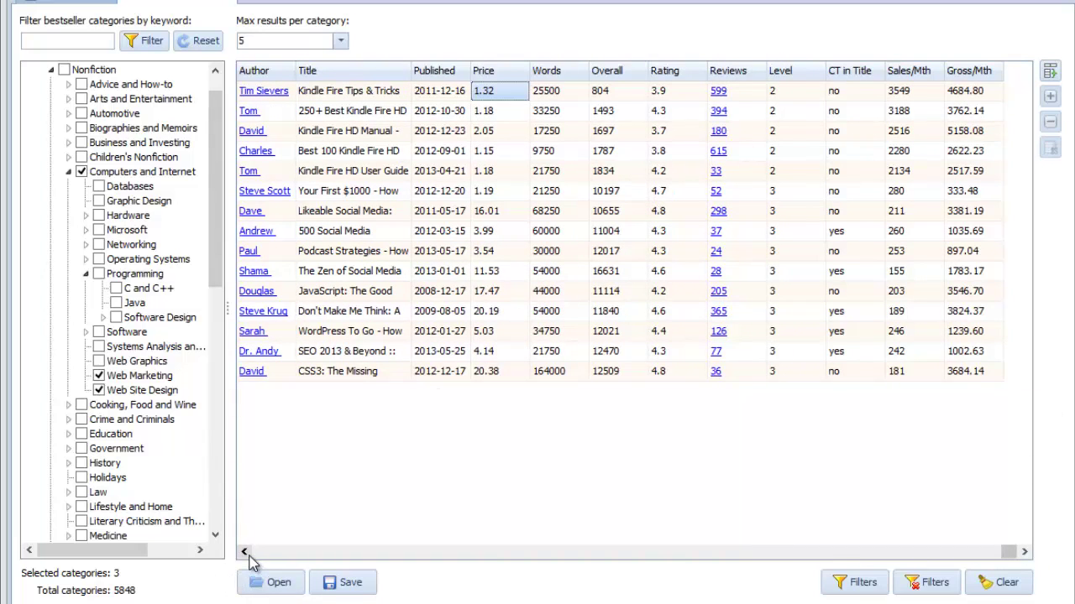
pyautogui.click(245, 552)
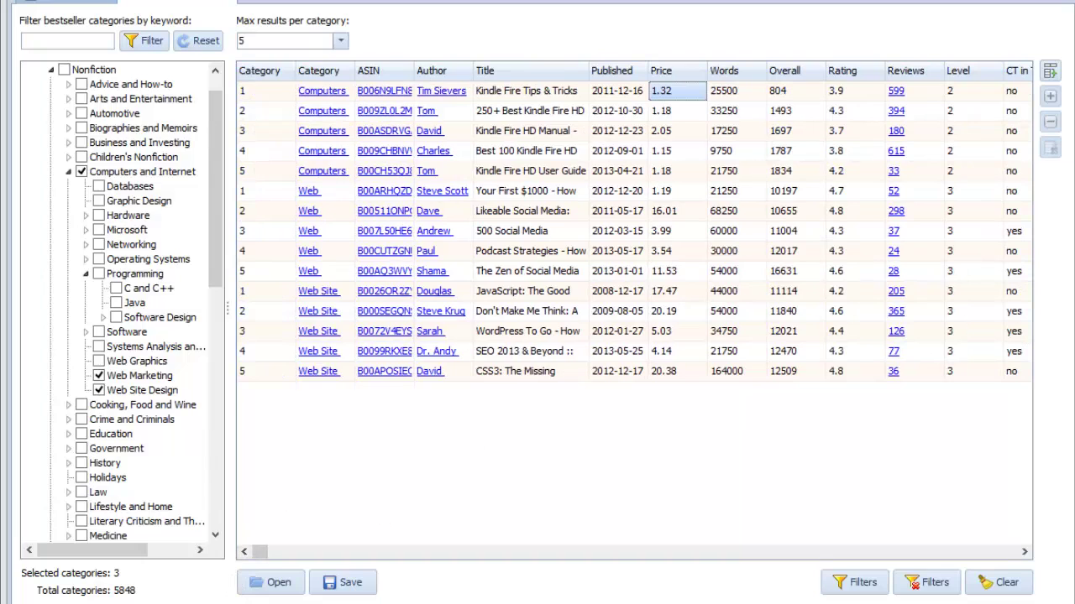
pyautogui.click(1050, 72)
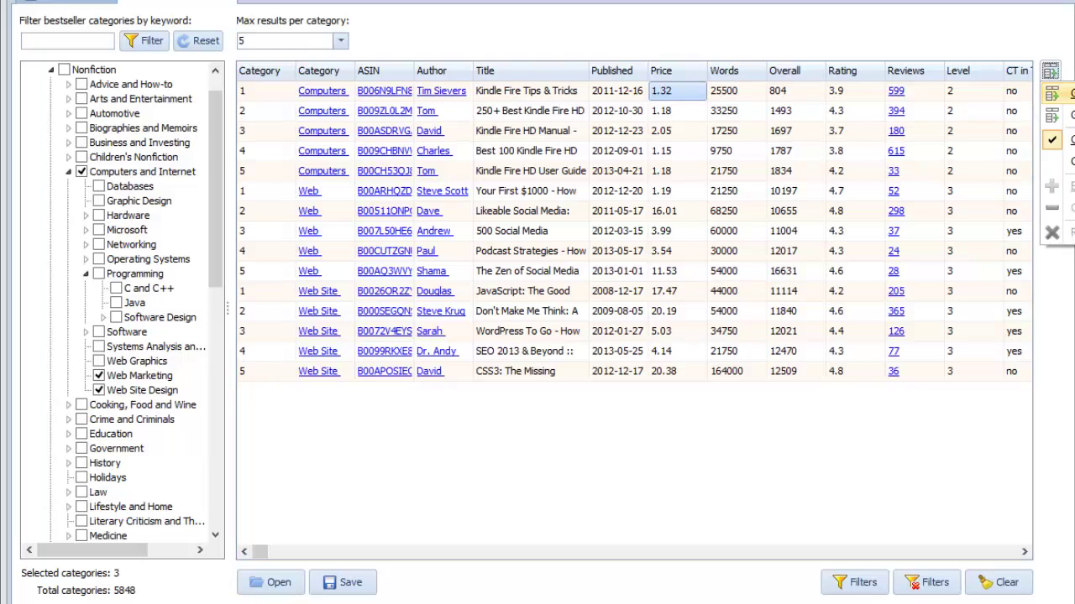
# - Group results by category and check Web Marketing and Computers and Internet average Gross/Mth
pyautogui.click(1062, 92)
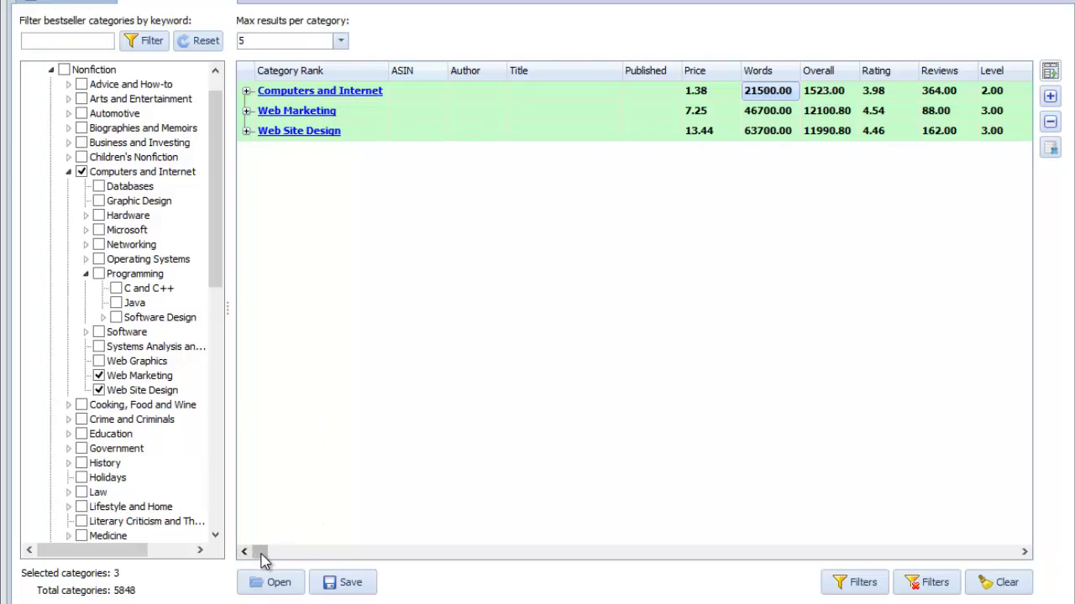
pyautogui.moveTo(262, 554); pyautogui.dragTo(903, 554)
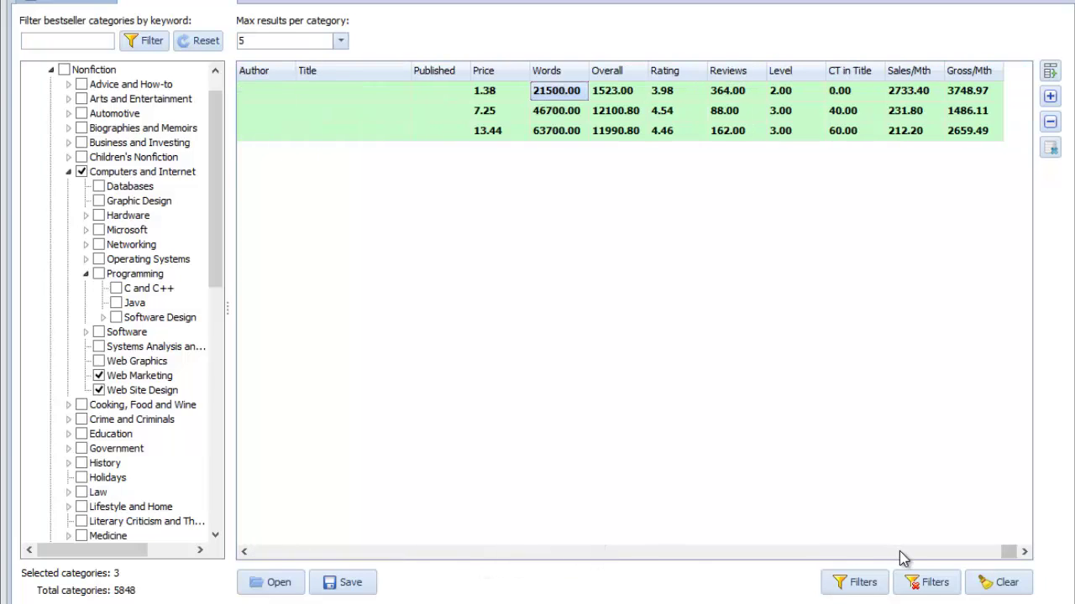
pyautogui.click(986, 117)
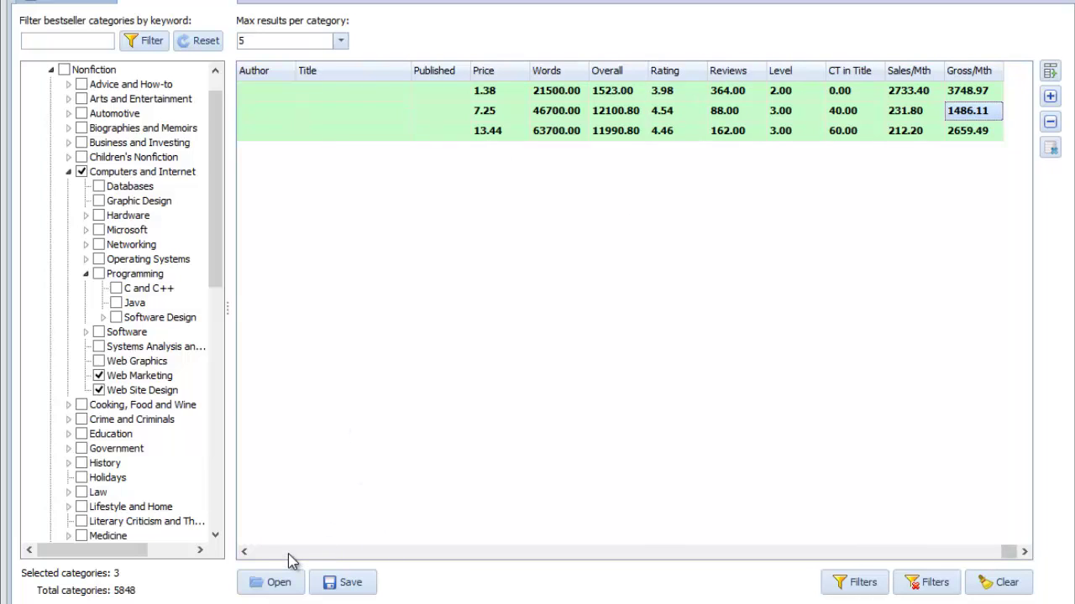
pyautogui.hscroll(-5, 288, 554)
pyautogui.hscroll(5, 966, 556)
pyautogui.click(969, 91)
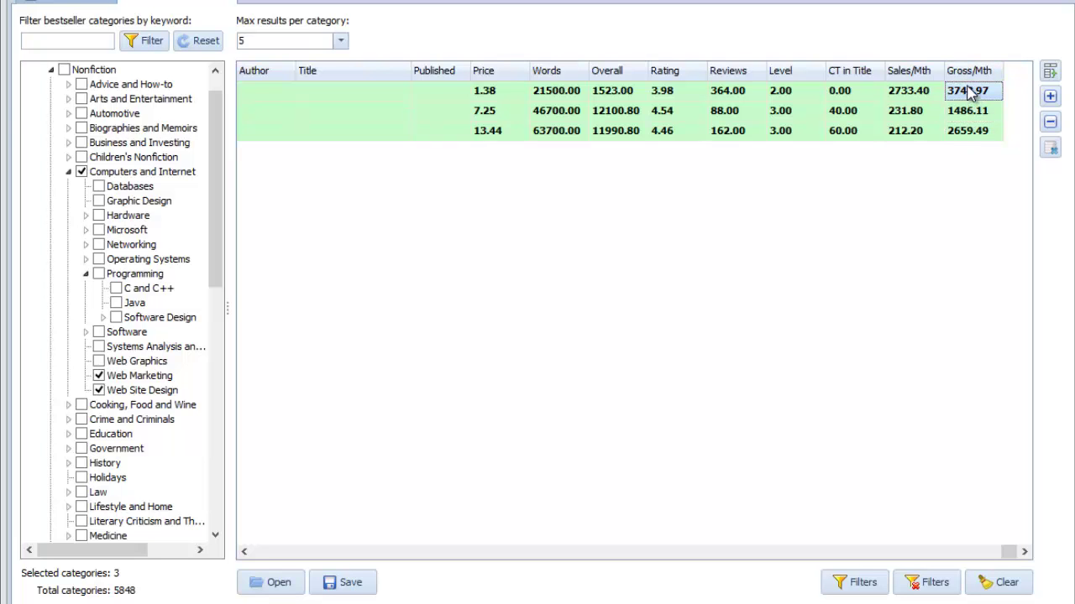
# - Expand Web Site Design's five books, inspecting the fourth book's title, rating and publish date
pyautogui.hscroll(-5, 285, 556)
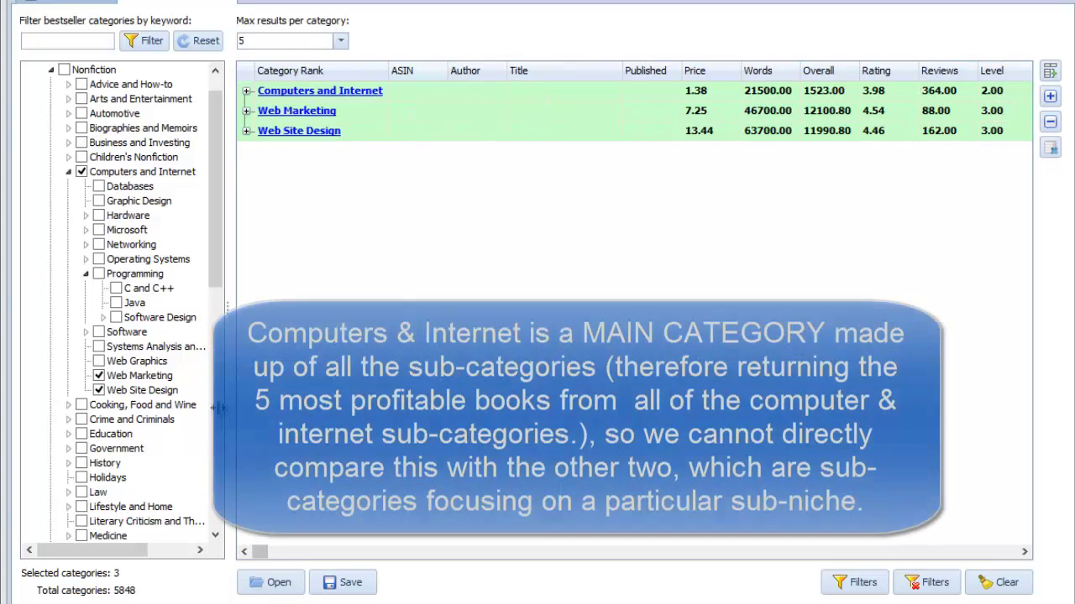
pyautogui.click(246, 91)
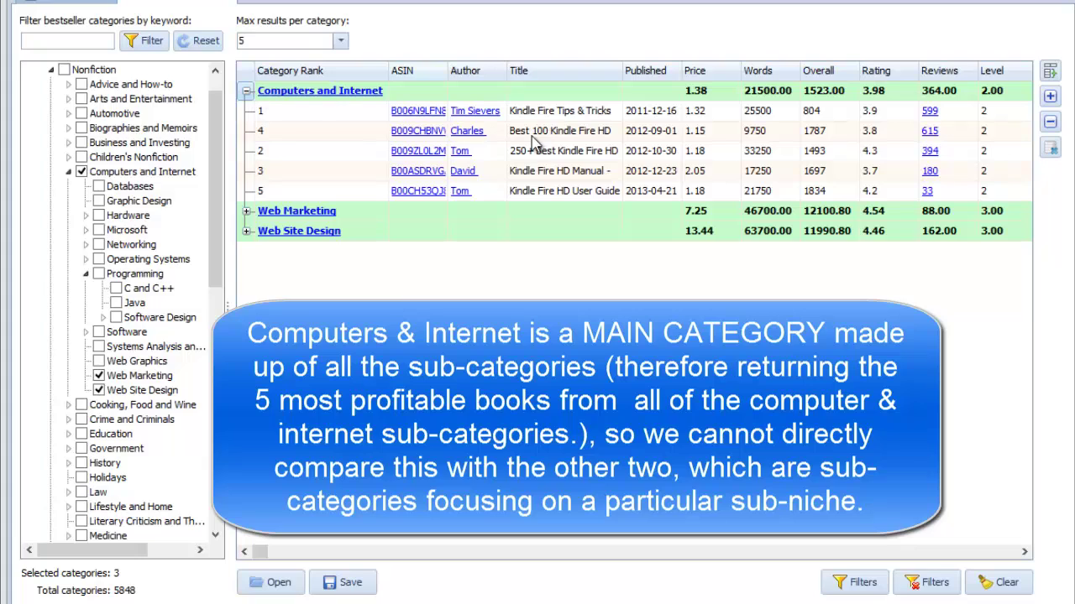
pyautogui.click(247, 92)
pyautogui.click(246, 131)
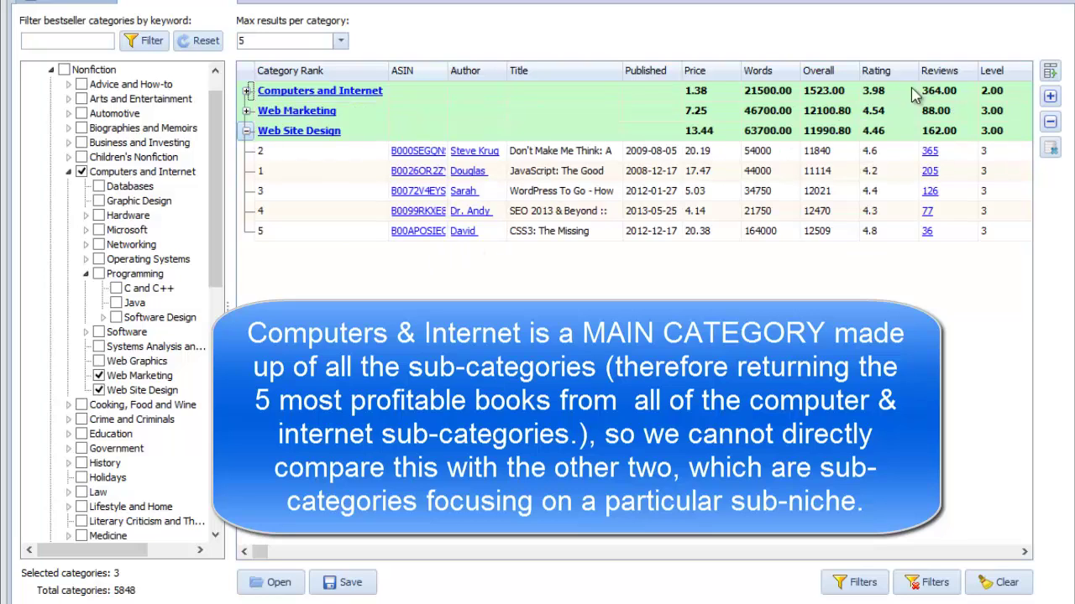
pyautogui.click(539, 211)
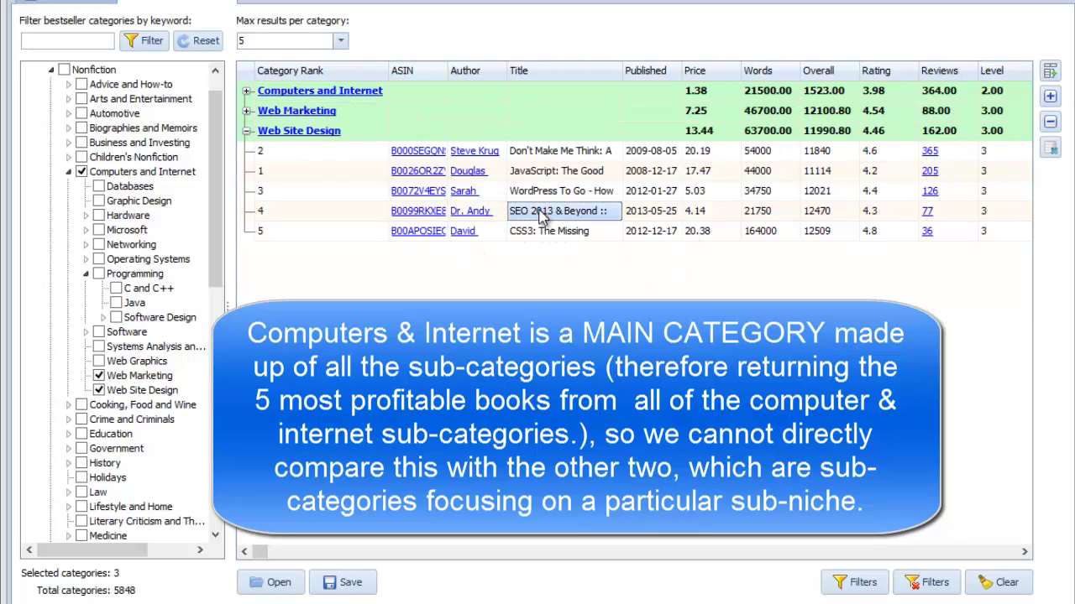
pyautogui.click(871, 212)
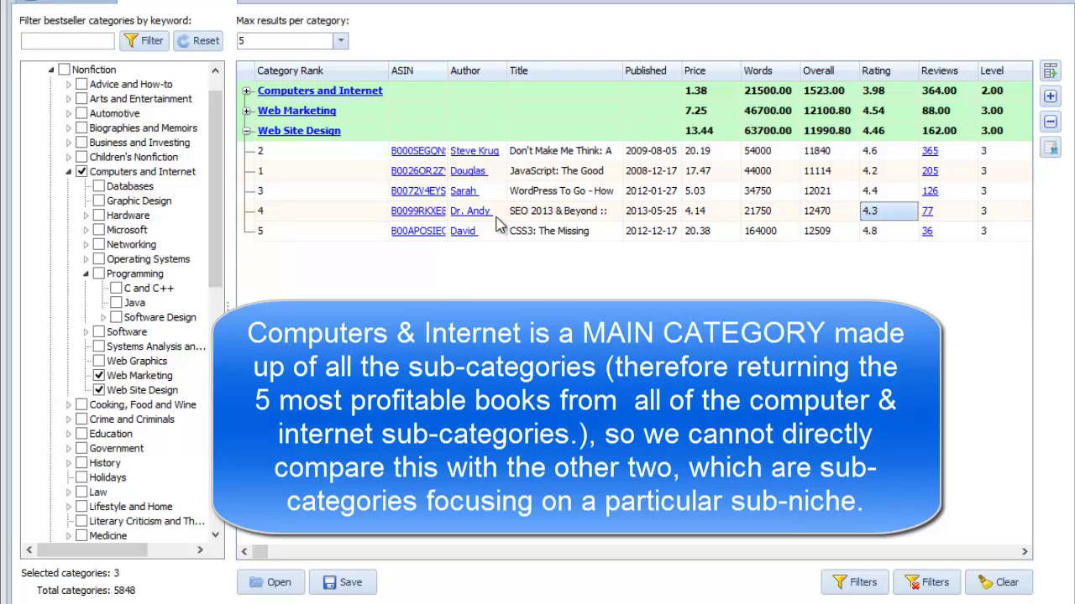
pyautogui.click(626, 213)
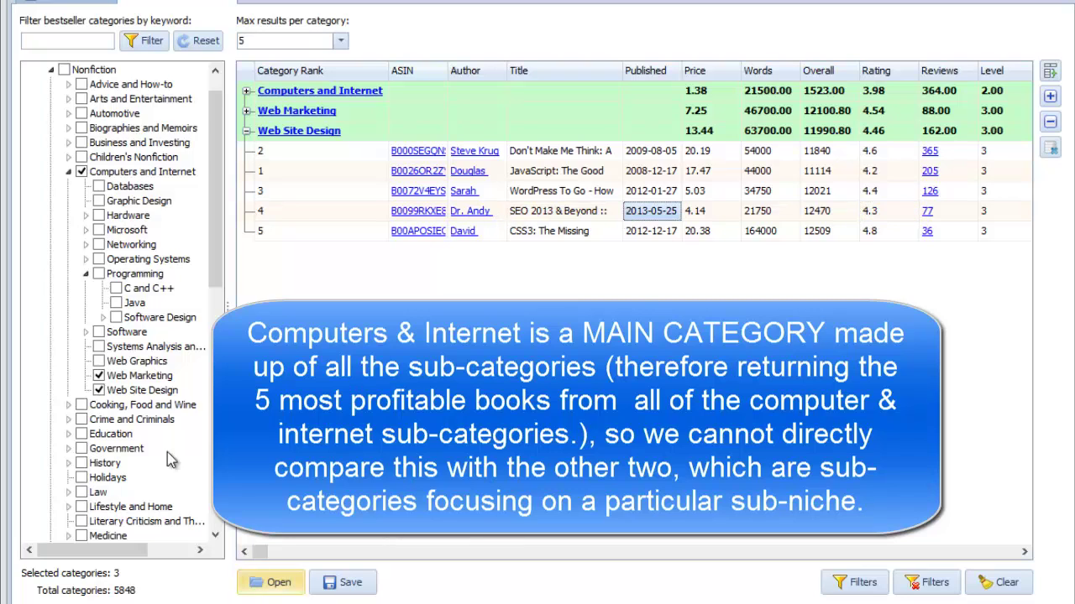
pyautogui.click(246, 131)
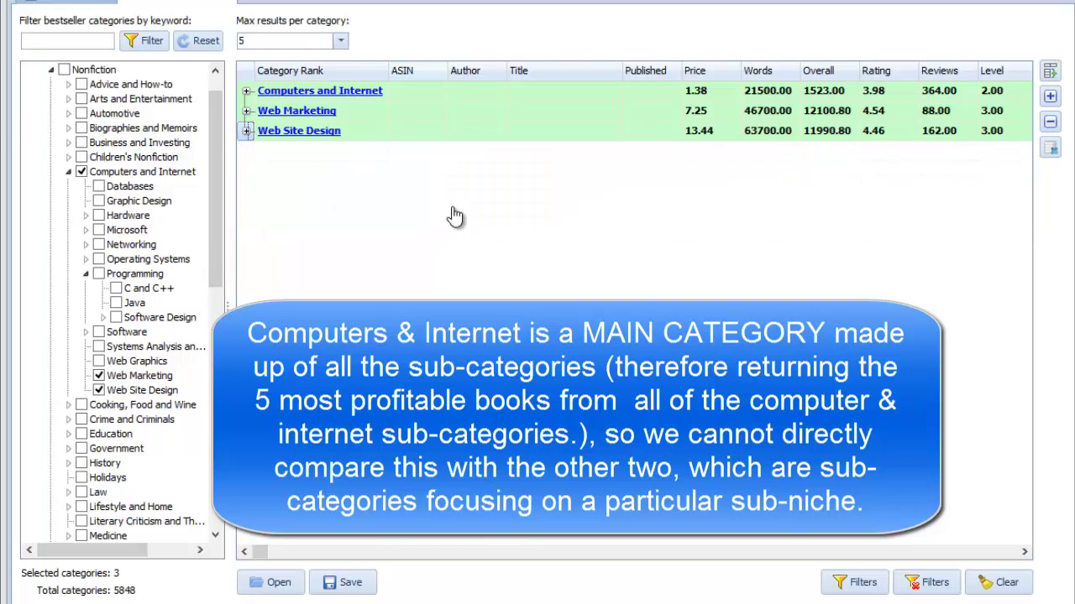
pyautogui.click(247, 131)
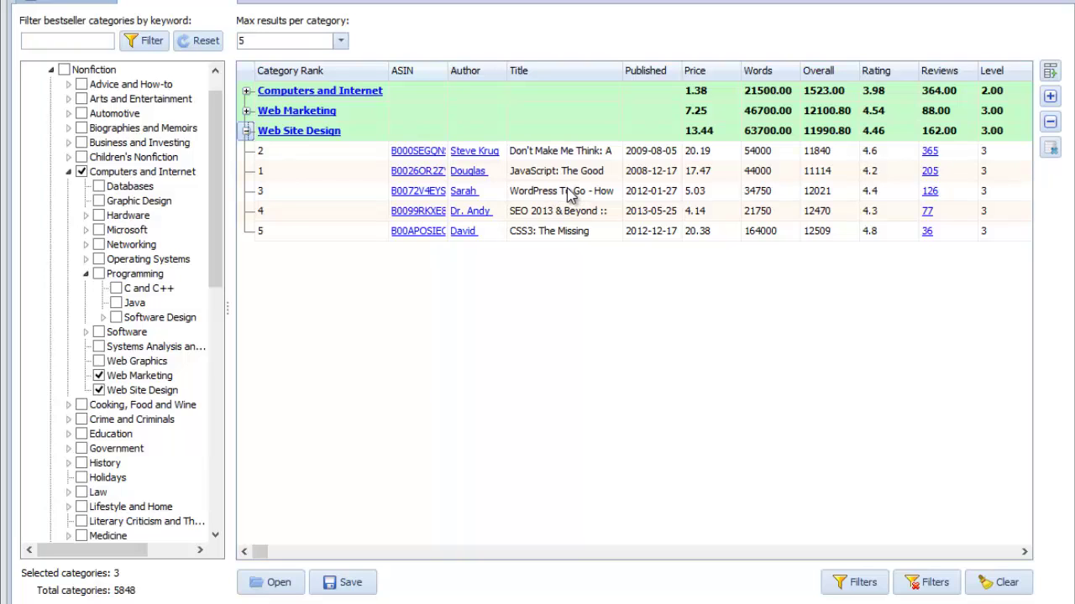
pyautogui.rightClick(569, 194)
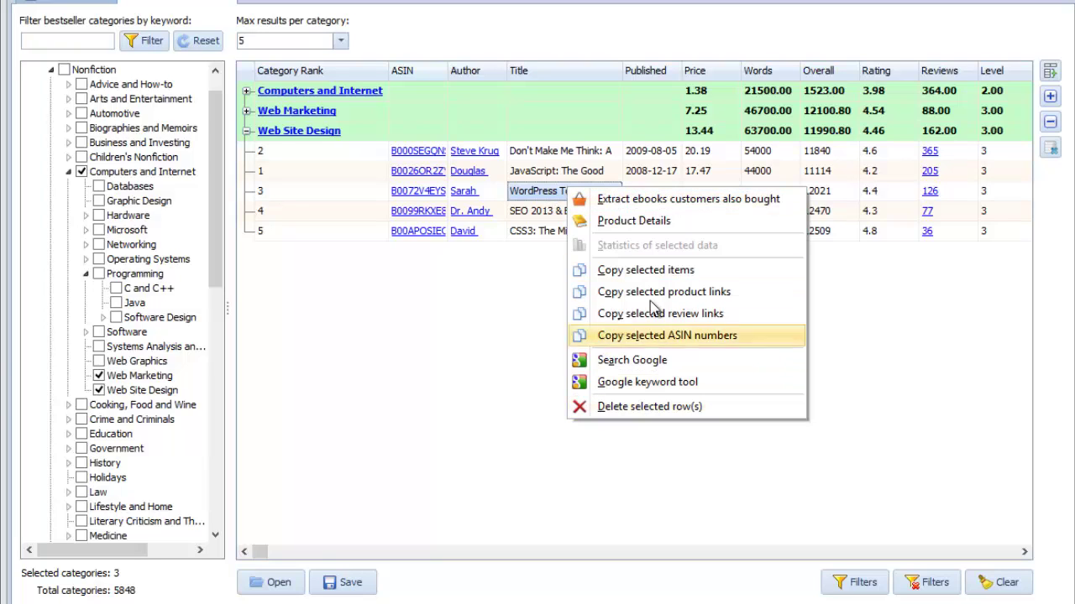
pyautogui.click(677, 221)
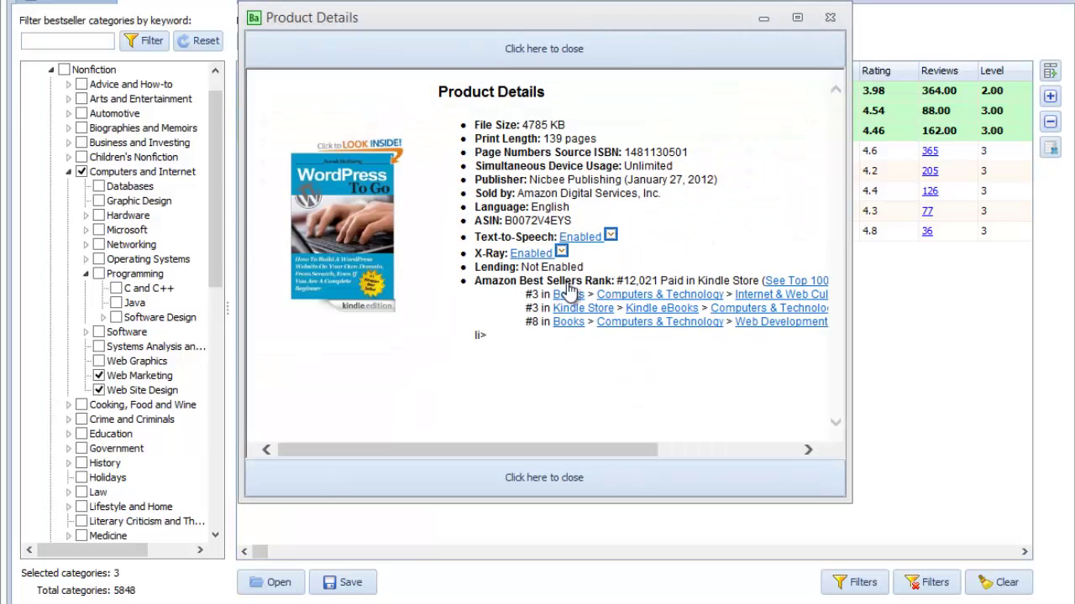
pyautogui.moveTo(576, 451); pyautogui.dragTo(676, 451)
pyautogui.moveTo(474, 281); pyautogui.dragTo(581, 280)
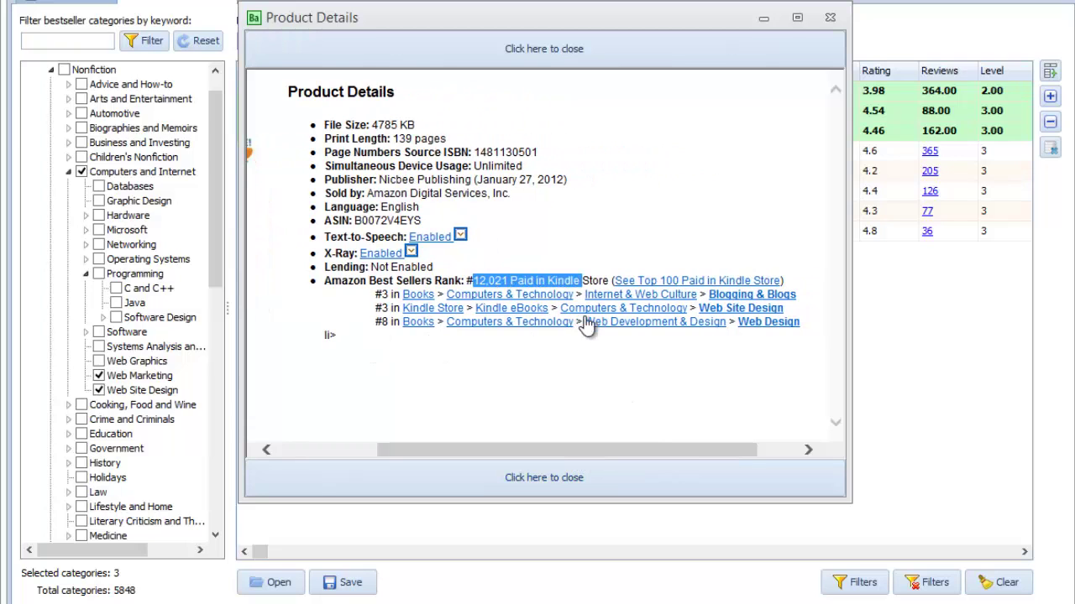
pyautogui.moveTo(401, 124); pyautogui.dragTo(426, 220)
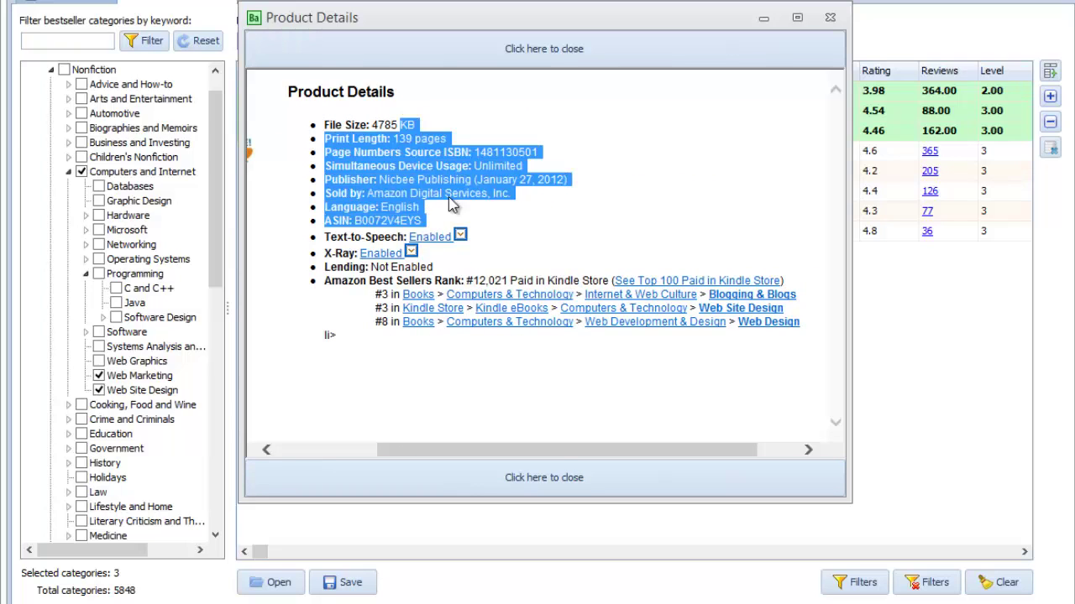
pyautogui.click(830, 16)
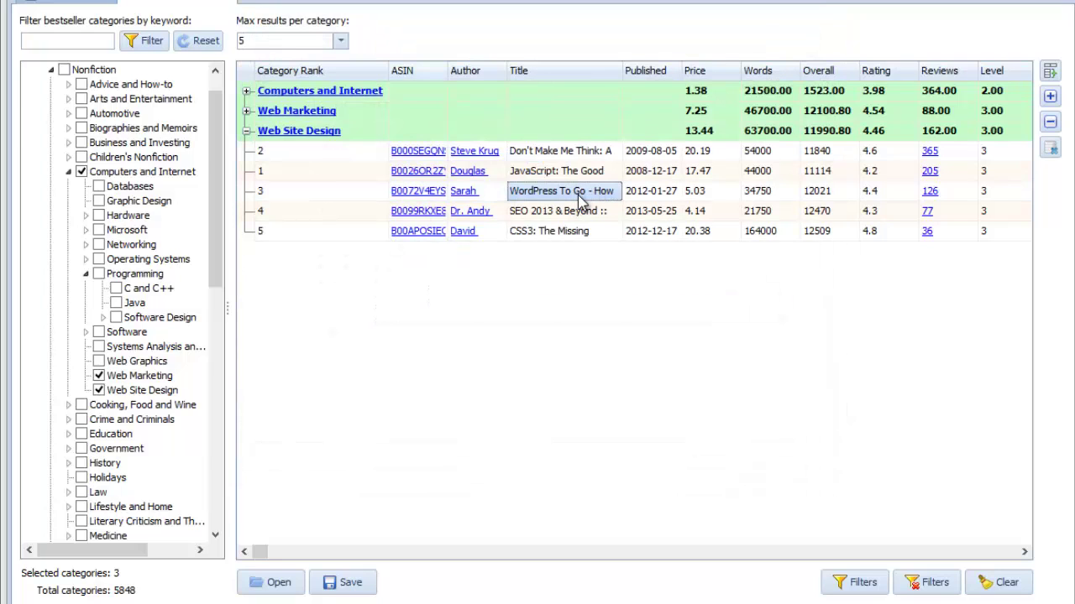
# - Open the also-bought analysis for WordPress To Go and enlarge its window
pyautogui.rightClick(573, 192)
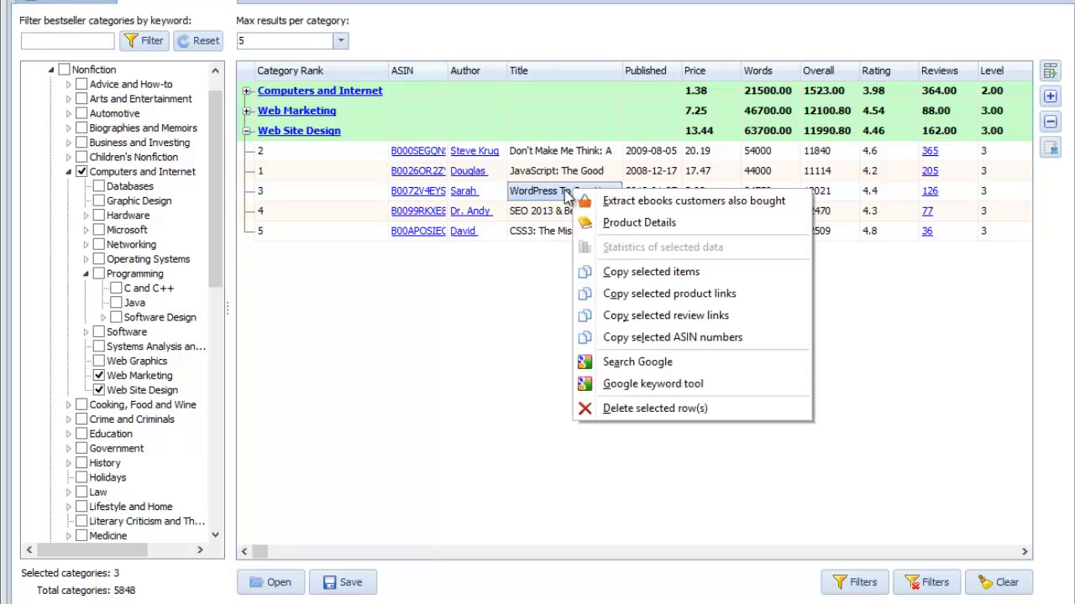
pyautogui.click(625, 202)
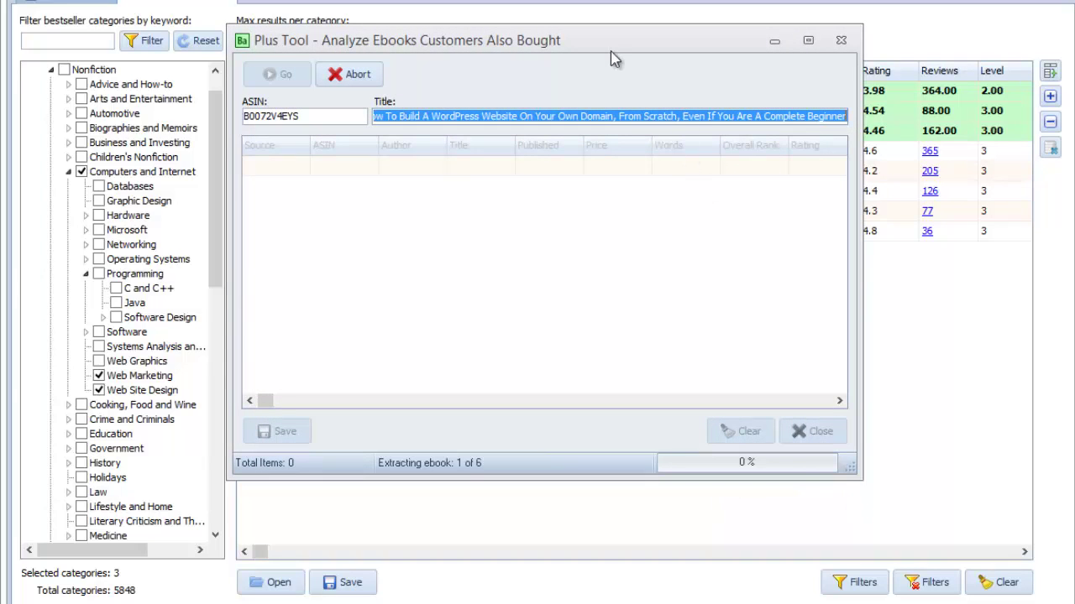
pyautogui.moveTo(612, 41); pyautogui.dragTo(544, 0)
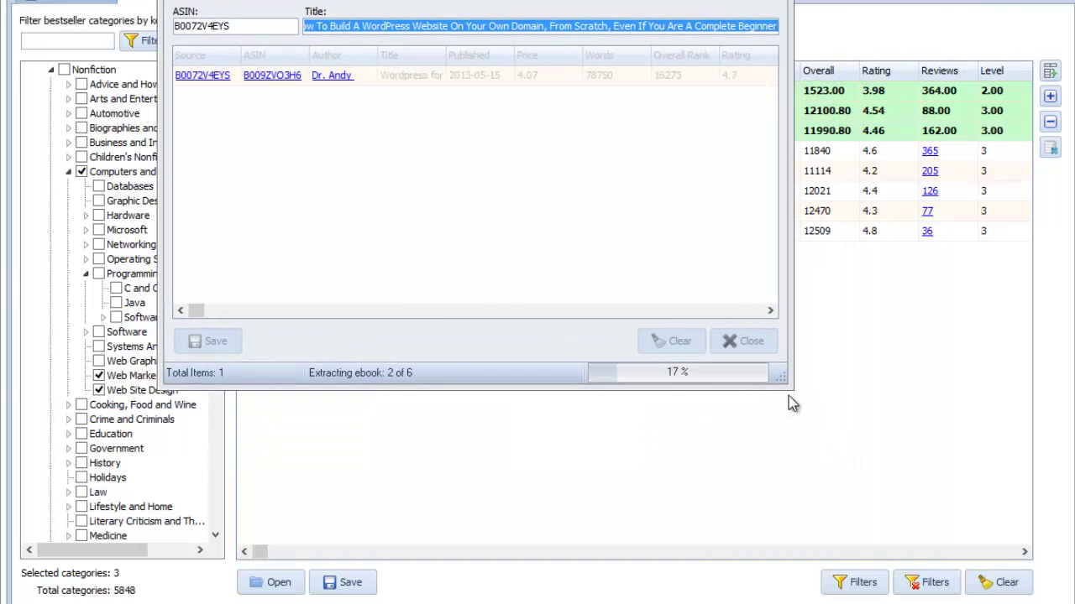
pyautogui.moveTo(780, 379); pyautogui.dragTo(927, 566)
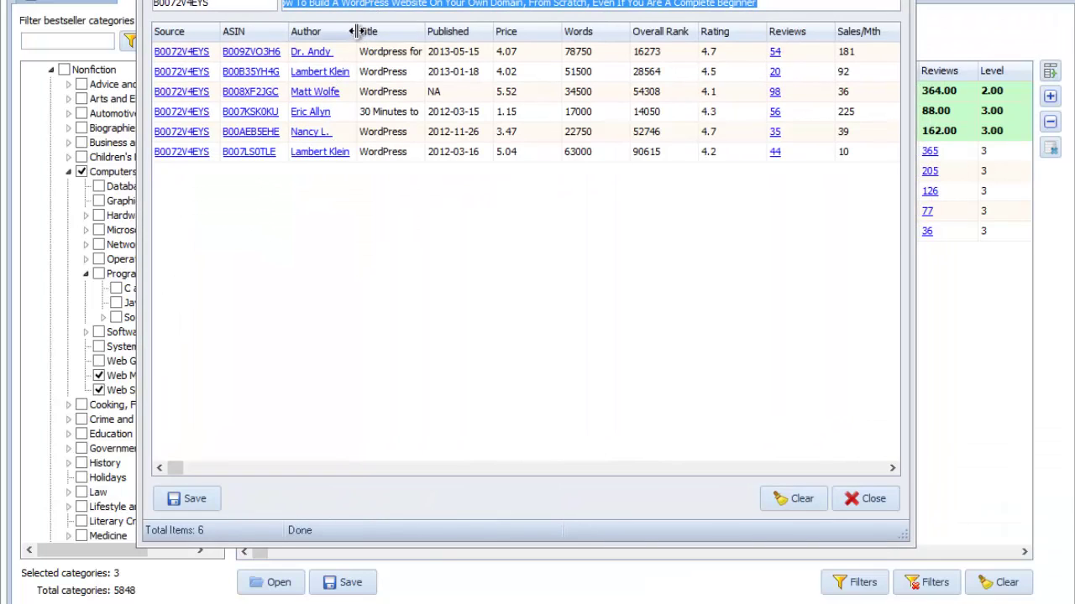
# - Widen the Author column, check the Sales/Mth values, and close the also-bought list
pyautogui.moveTo(364, 32); pyautogui.dragTo(424, 35)
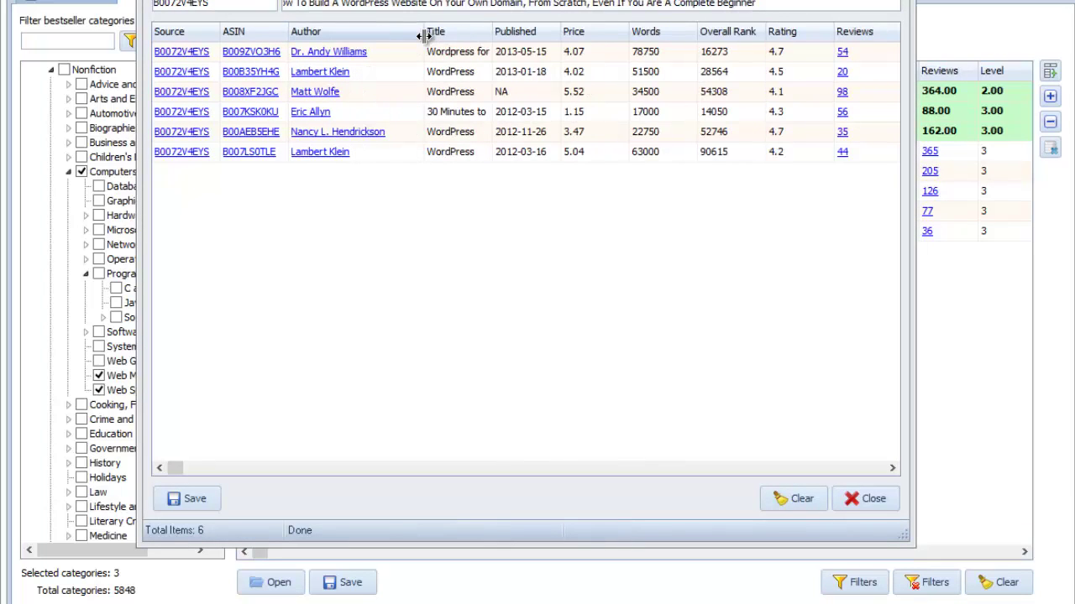
pyautogui.click(541, 471)
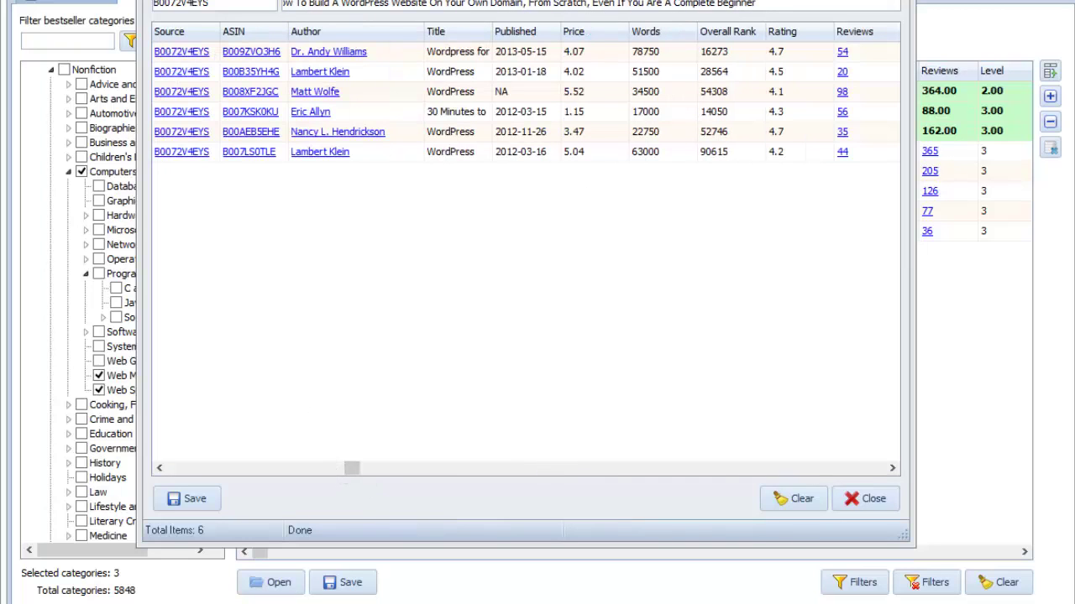
pyautogui.press('Escape')
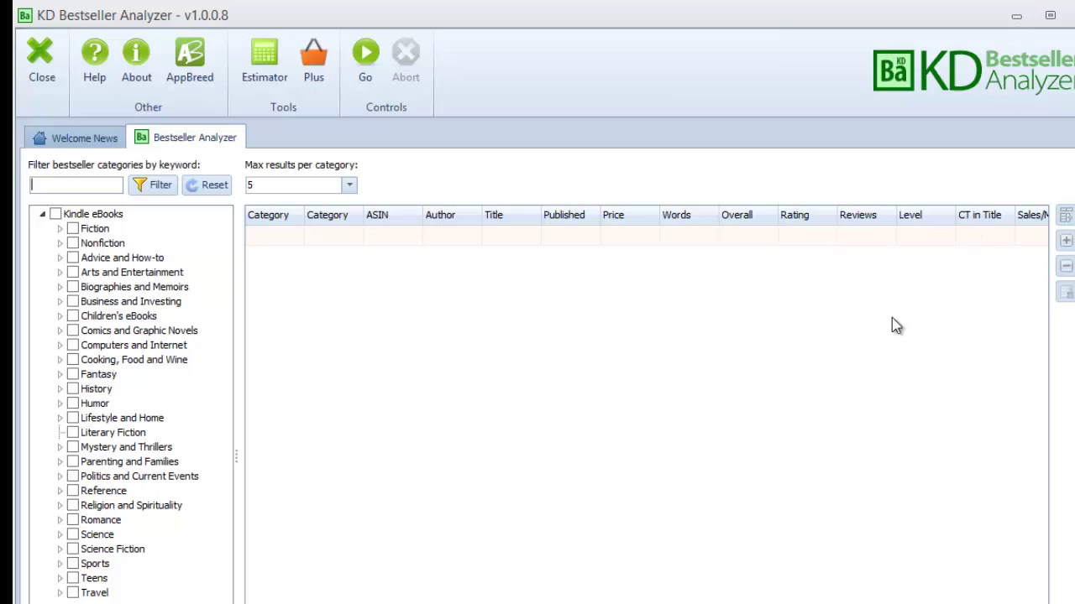
# - Analyze the top five bestsellers under Children's eBooks > Science, Nature and How It Works
pyautogui.click(96, 317)
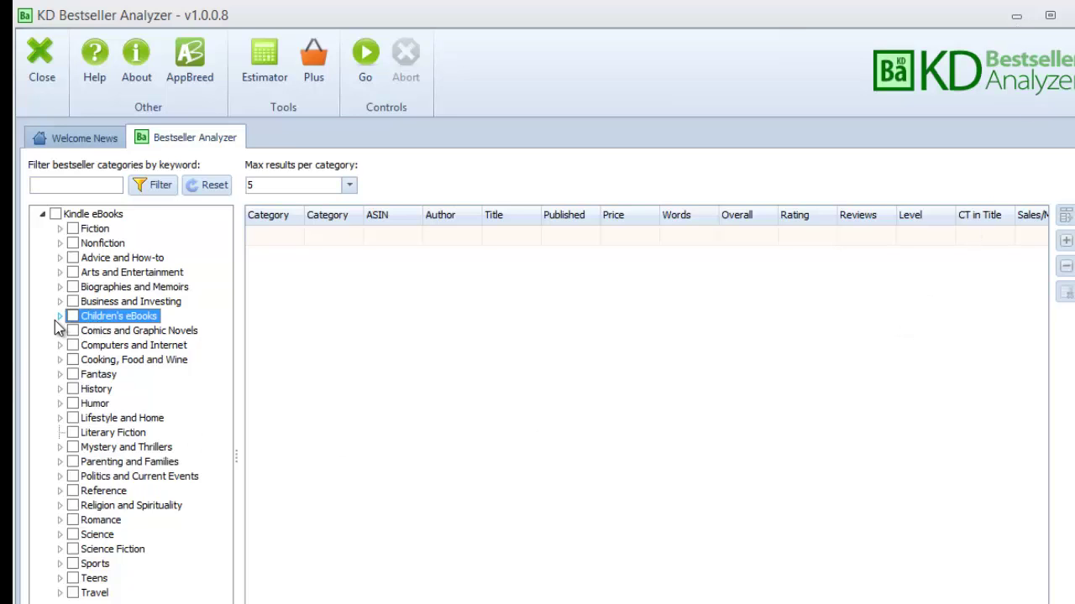
pyautogui.click(60, 317)
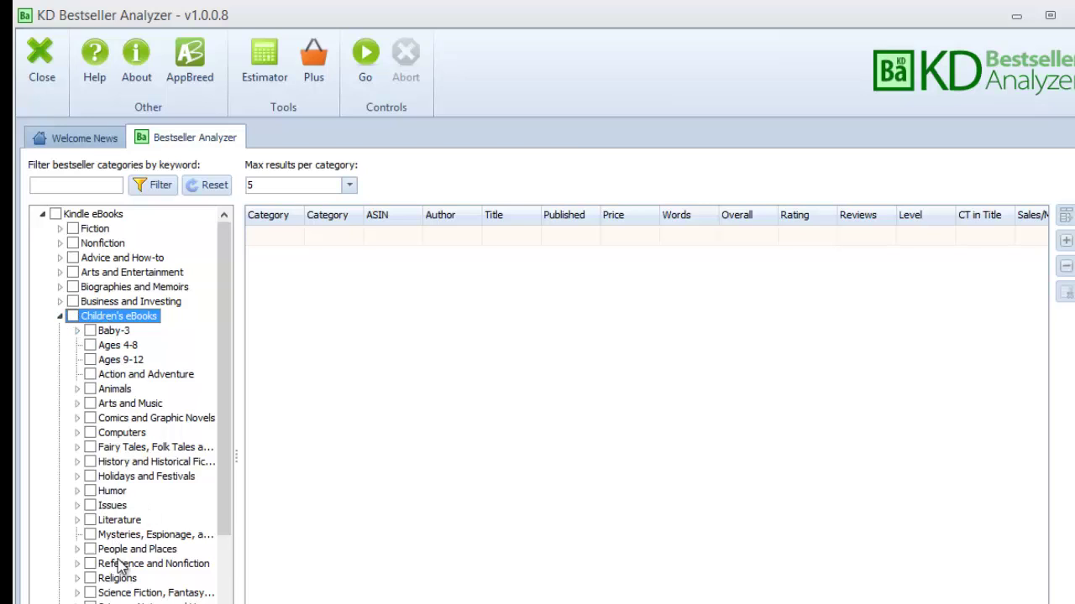
pyautogui.click(78, 603)
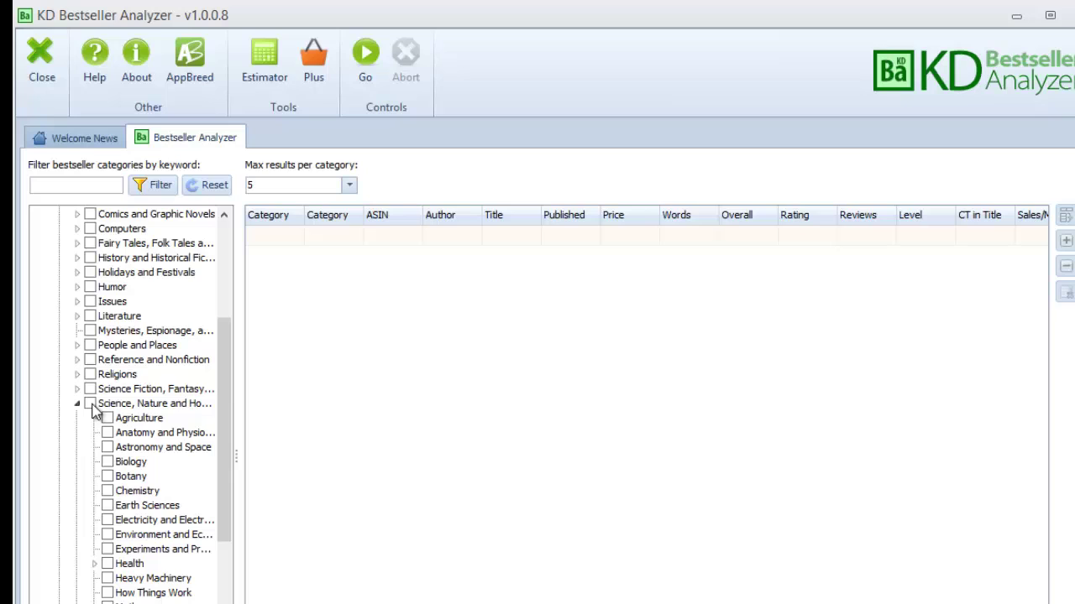
pyautogui.click(90, 404)
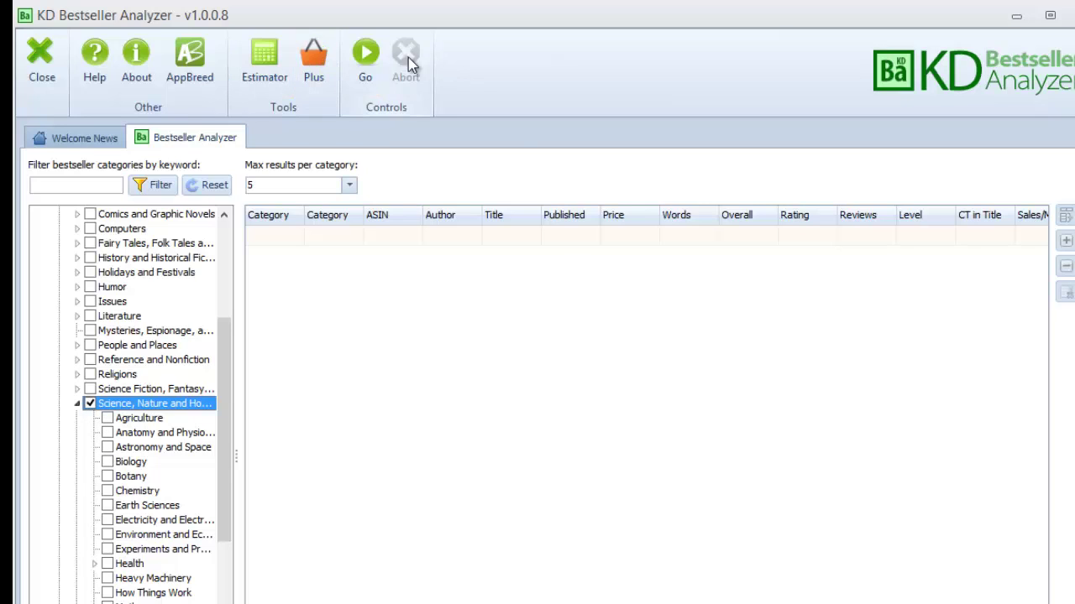
pyautogui.click(368, 50)
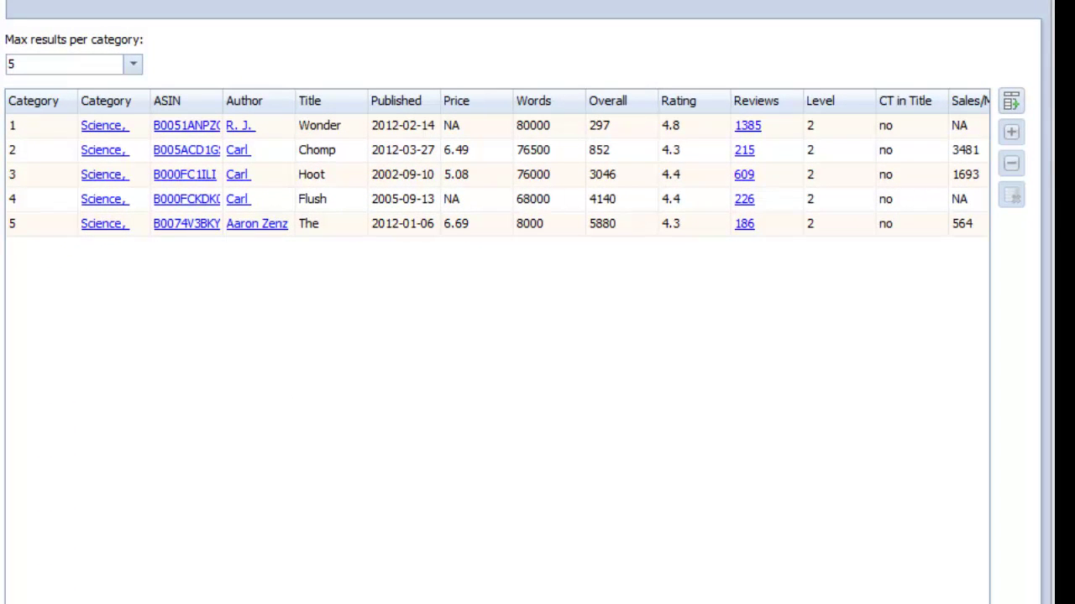
# - Compare the five books' Gross/Mth values, highlighting Chomp's 22594.68
pyautogui.hscroll(2, 954, 528)
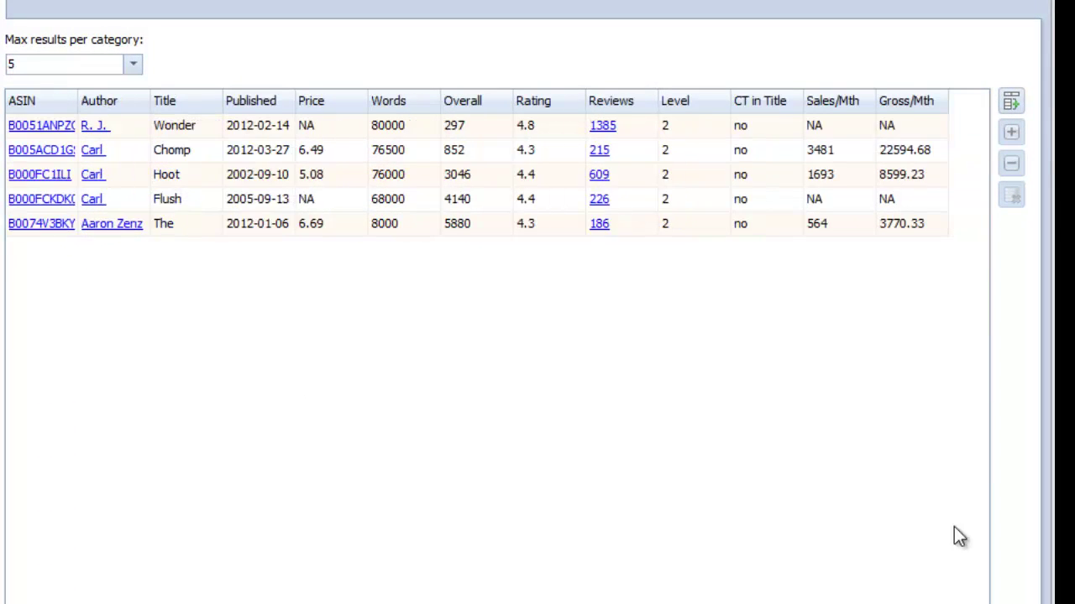
pyautogui.click(938, 149)
pyautogui.click(901, 180)
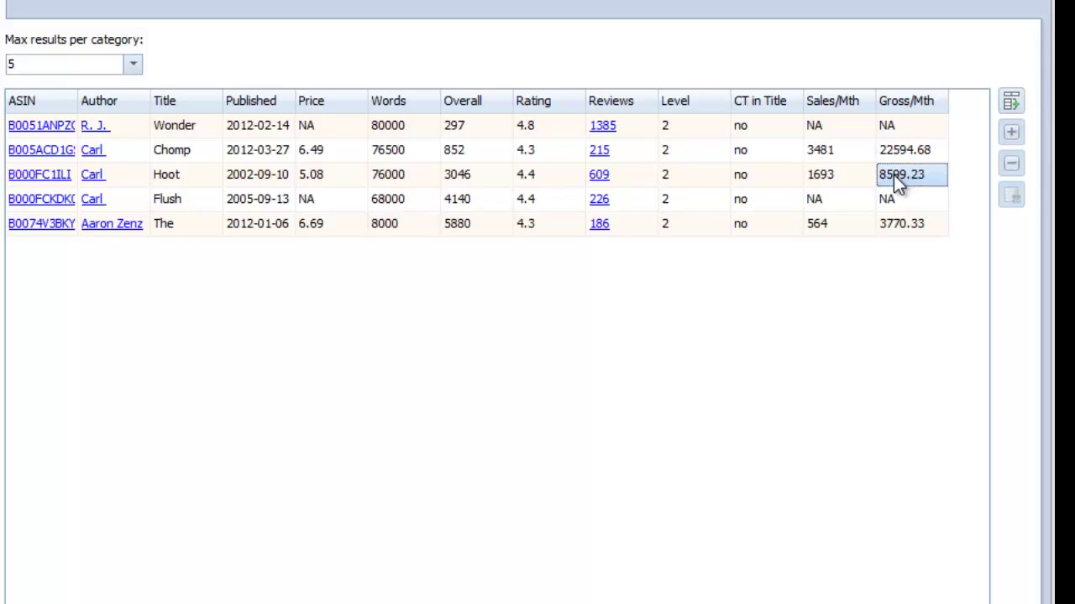
pyautogui.click(888, 226)
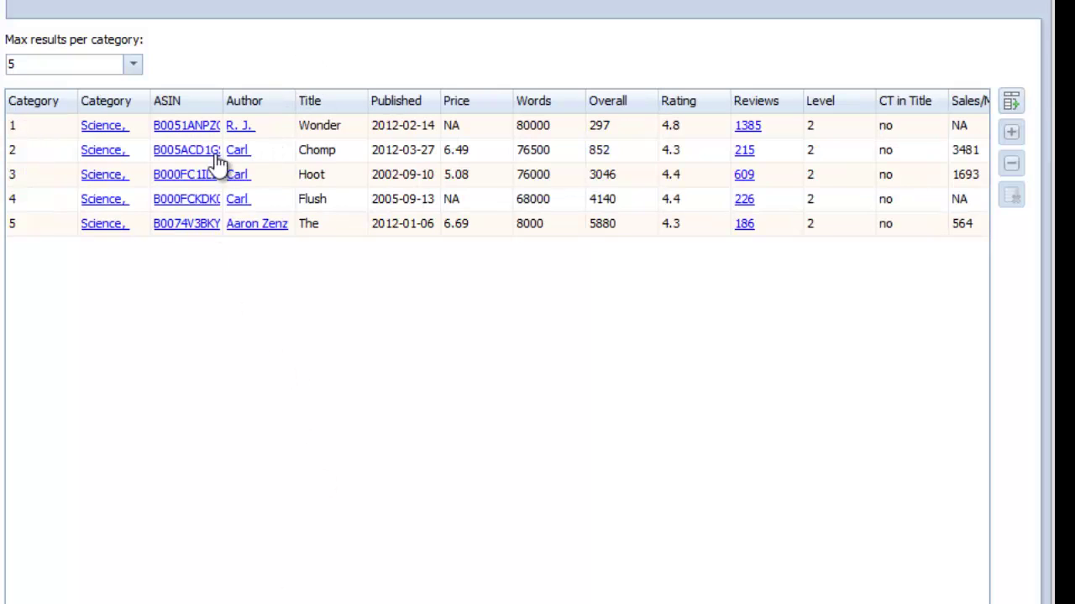
pyautogui.hotkey('ctrl', 'End')
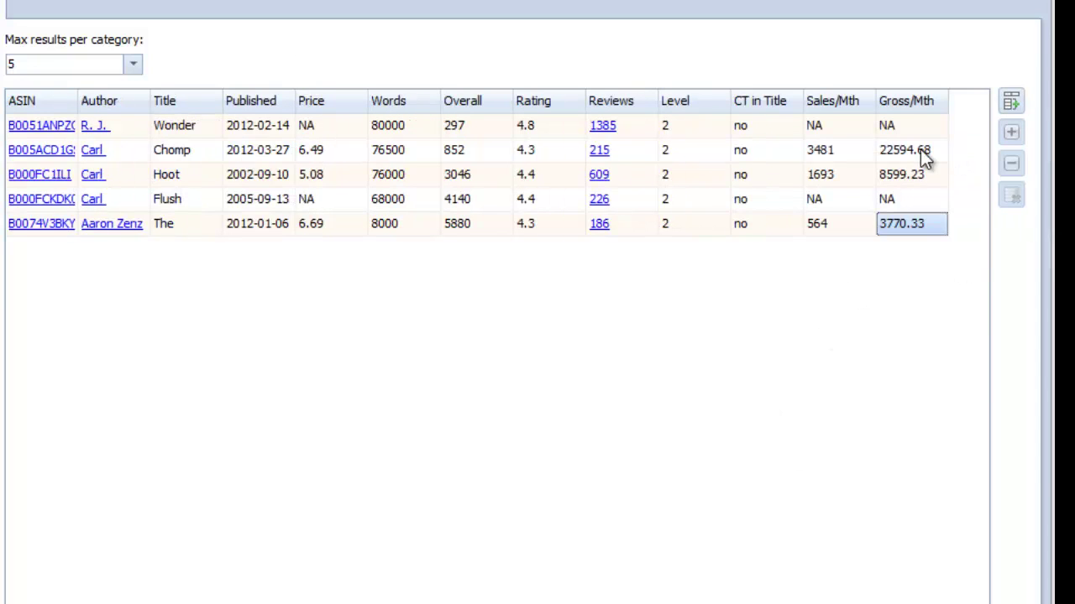
pyautogui.moveTo(917, 149)
pyautogui.mouseDown()
pyautogui.moveTo(913, 194)
pyautogui.moveTo(909, 153)
pyautogui.mouseUp()
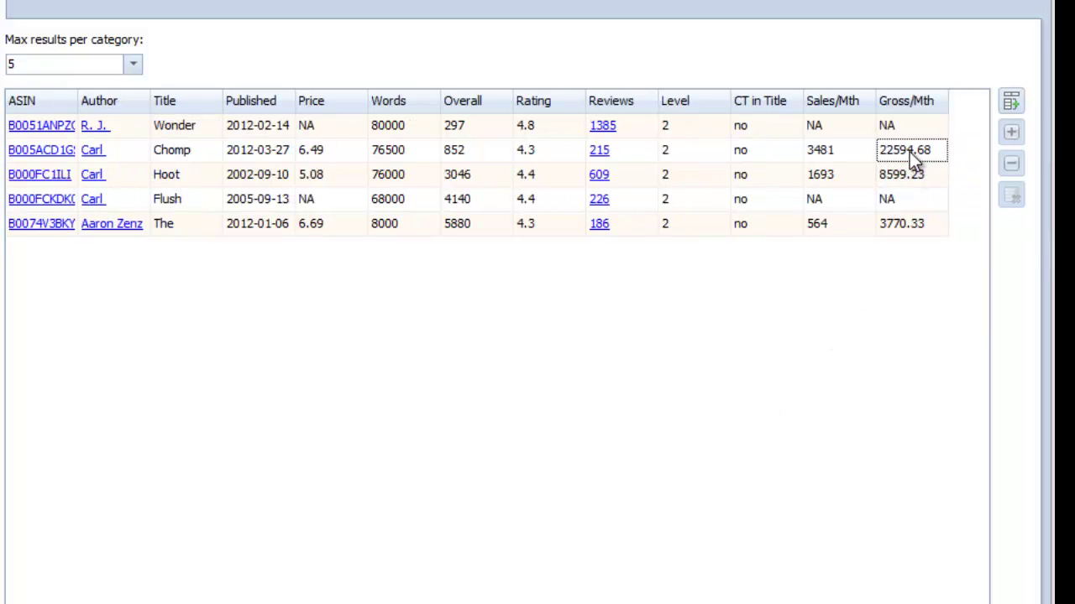
pyautogui.click(909, 151)
pyautogui.rightClick(162, 149)
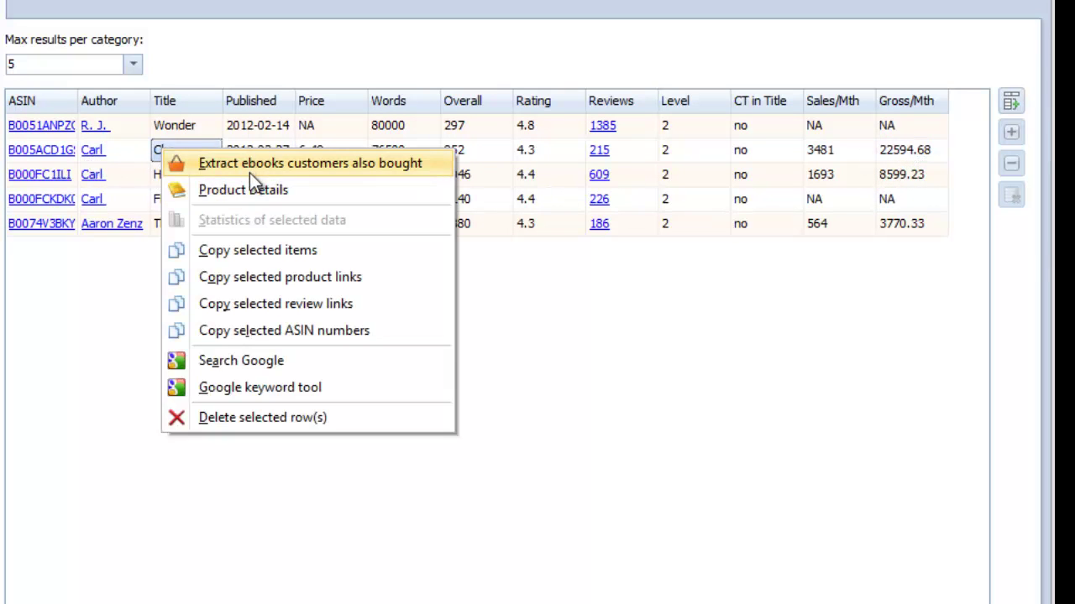
pyautogui.click(250, 191)
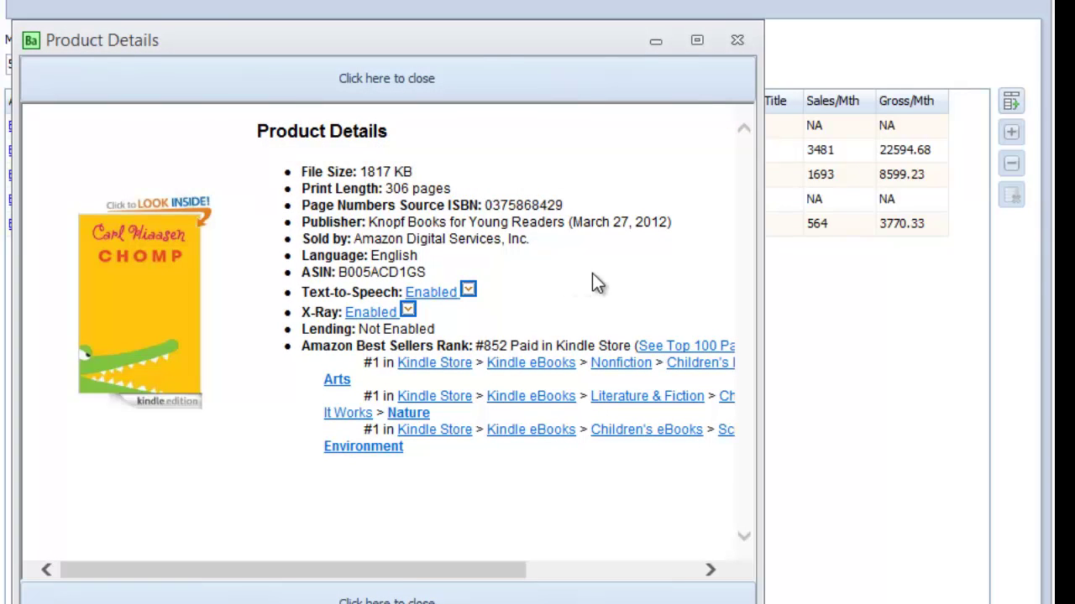
pyautogui.click(738, 39)
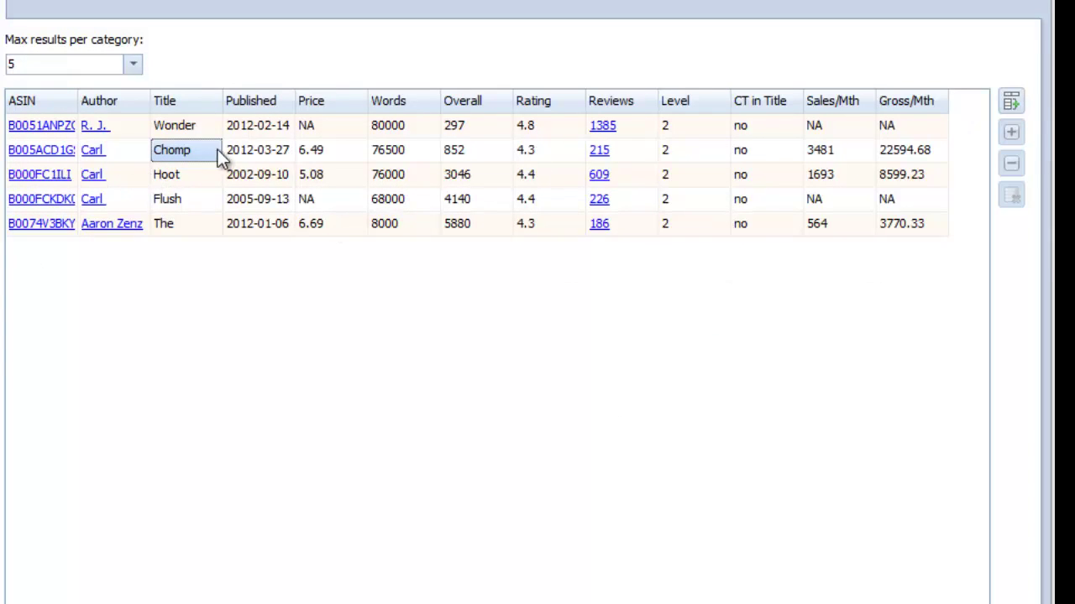
pyautogui.rightClick(99, 153)
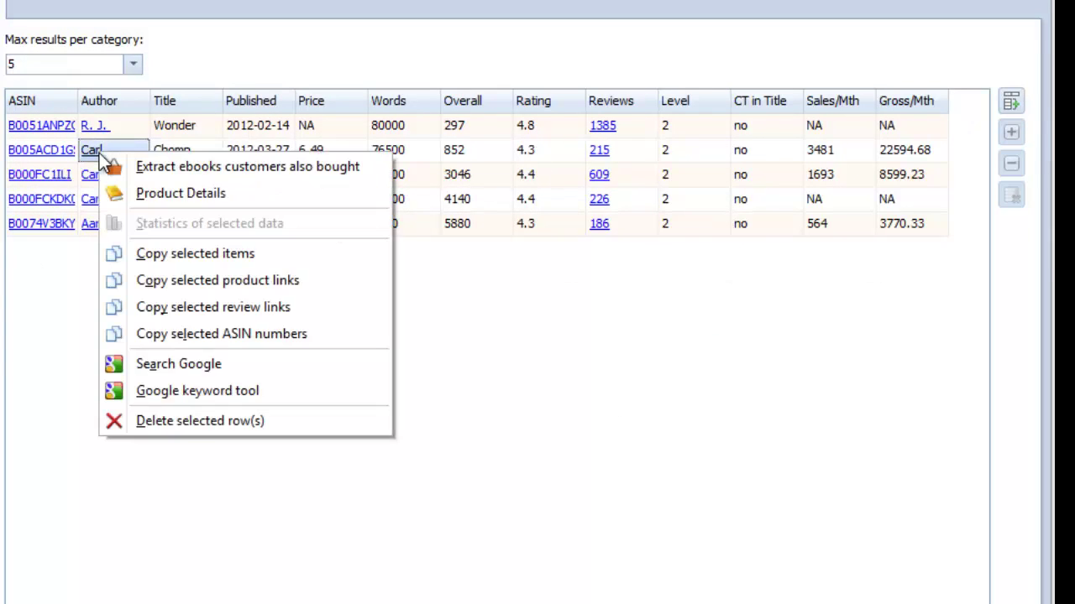
pyautogui.click(541, 168)
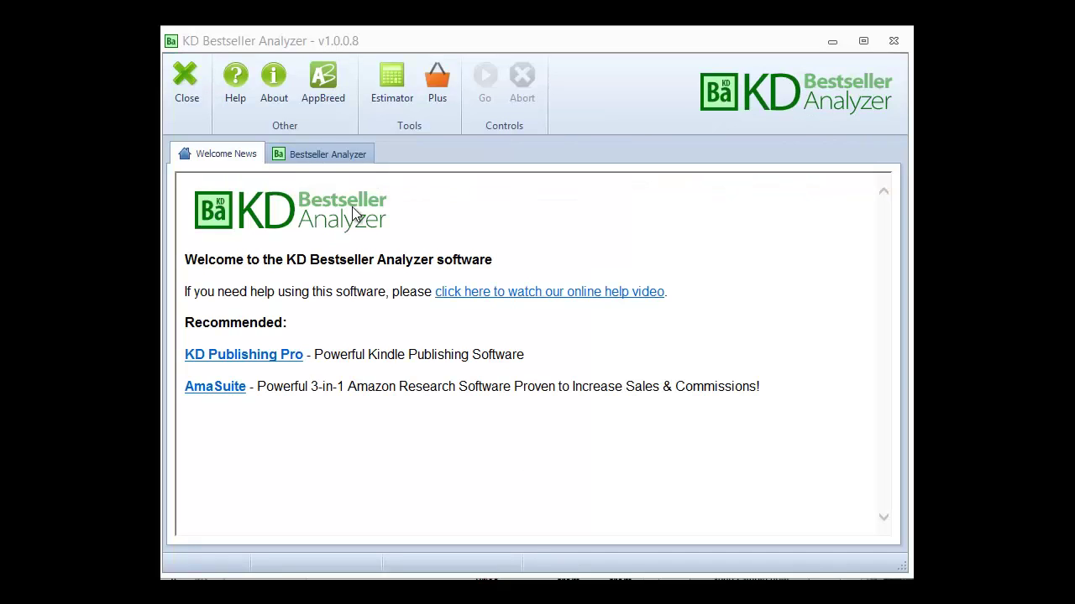
# - Empty the Kindle Ebook Sales Estimator's old ASIN, price, store rank and result text
pyautogui.click(396, 83)
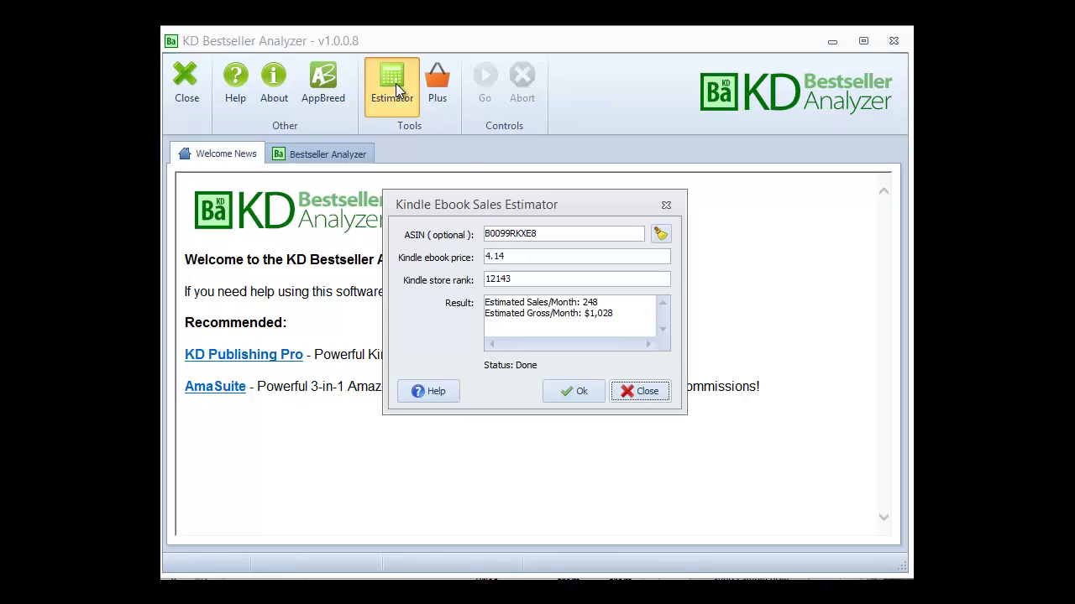
pyautogui.click(659, 235)
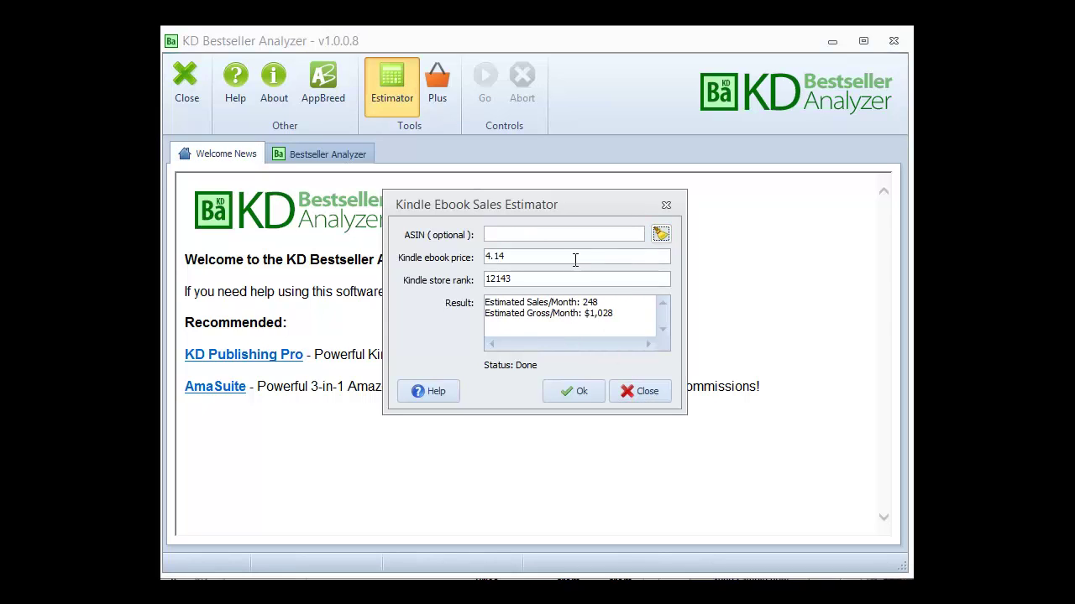
pyautogui.moveTo(550, 258); pyautogui.dragTo(425, 249)
pyautogui.press('BackSpace')
pyautogui.doubleClick(520, 277)
pyautogui.press('BackSpace')
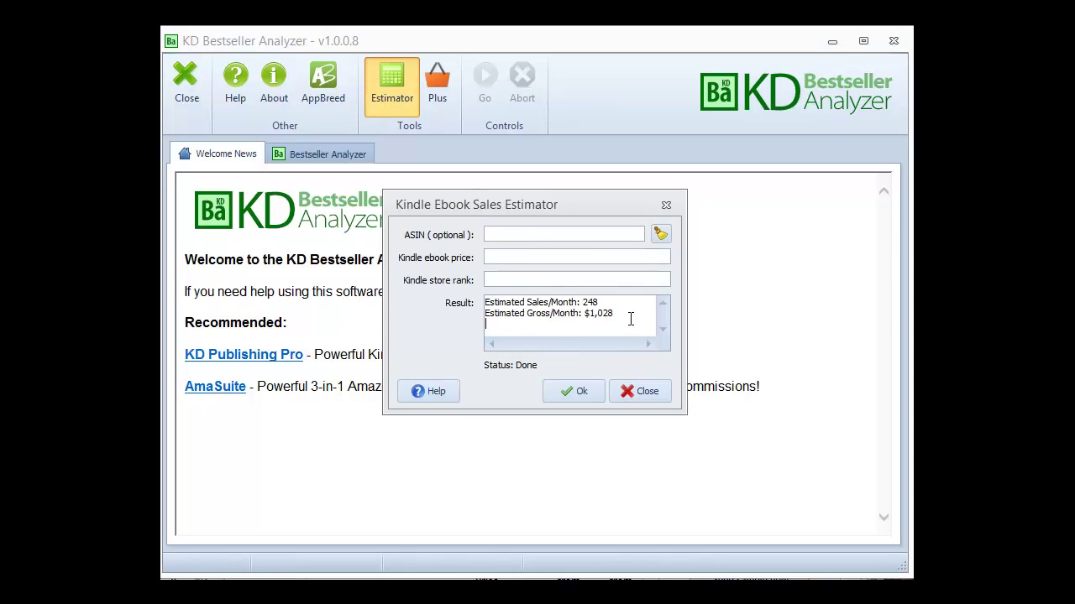
pyautogui.moveTo(629, 319); pyautogui.dragTo(344, 294)
pyautogui.press('BackSpace')
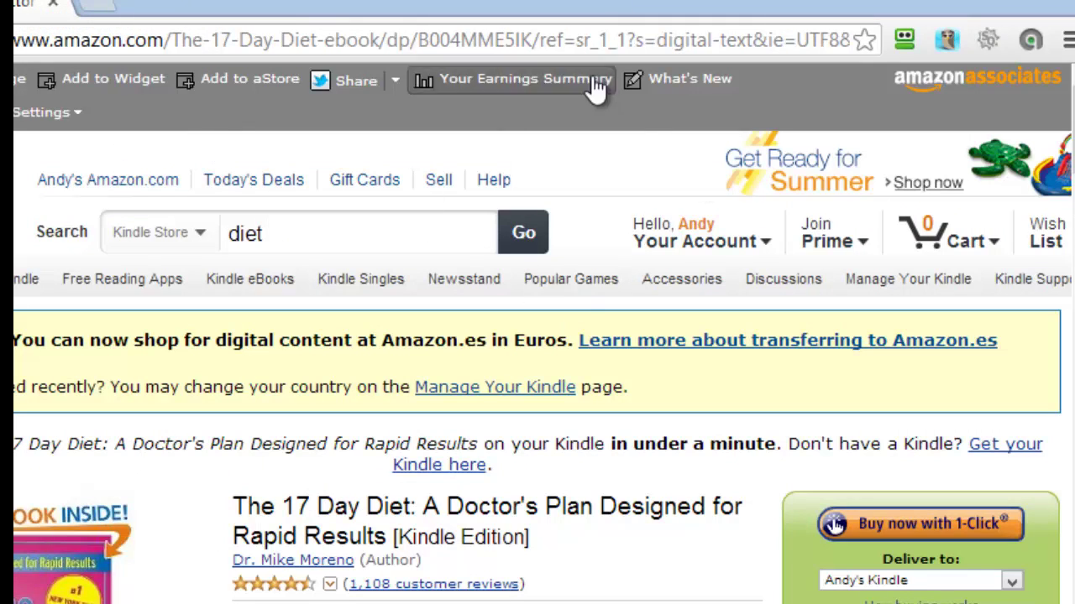
# - Copy The 17 Day Diet's ASIN B004MME5IK from its Amazon page address
pyautogui.moveTo(532, 35)
pyautogui.mouseDown()
pyautogui.moveTo(409, 29)
pyautogui.moveTo(417, 34)
pyautogui.mouseUp()
pyautogui.rightClick(454, 41)
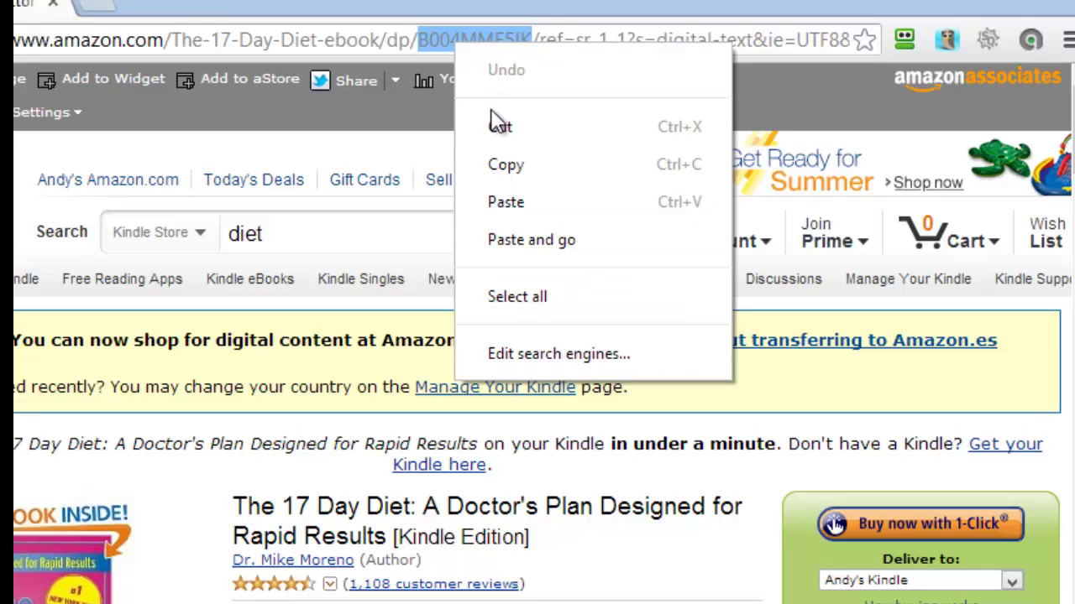
pyautogui.click(496, 167)
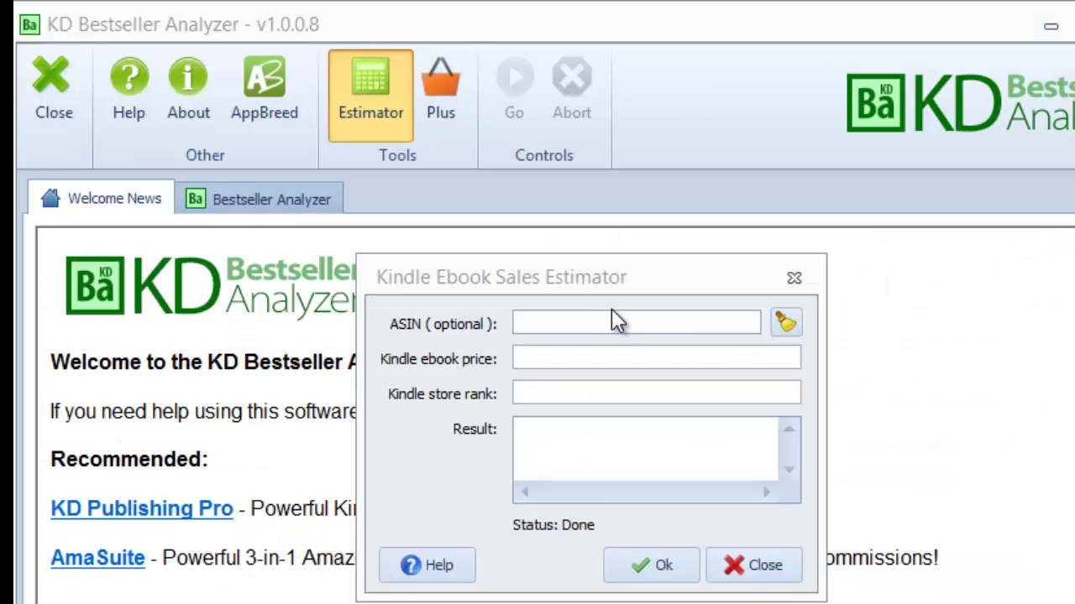
# - Paste ASIN B004MME5IK into the estimator and run it, filling price 18.22 and rank 1714
pyautogui.click(606, 324)
pyautogui.rightClick(604, 323)
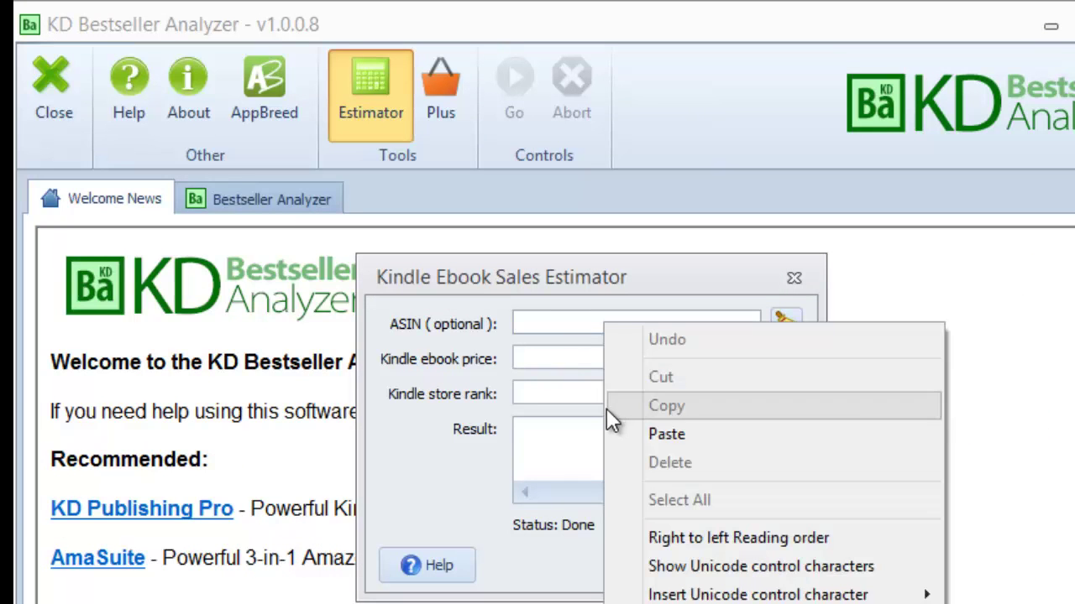
pyautogui.click(666, 434)
pyautogui.click(646, 571)
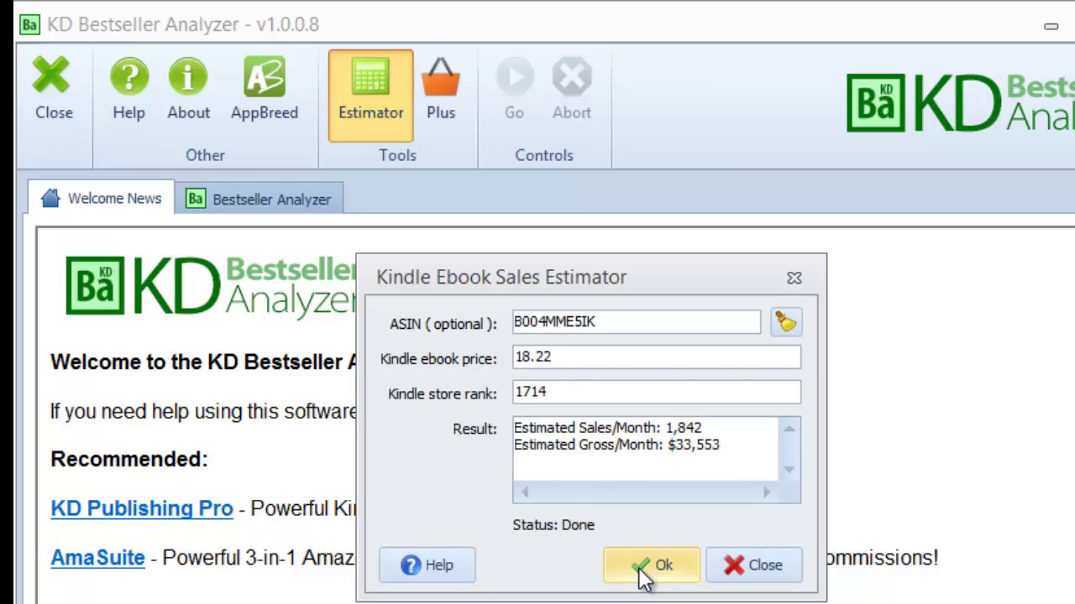
# - Highlight the estimated 1,842 monthly sales and $33,553 monthly gross
pyautogui.moveTo(720, 428); pyautogui.dragTo(663, 419)
pyautogui.click(714, 430)
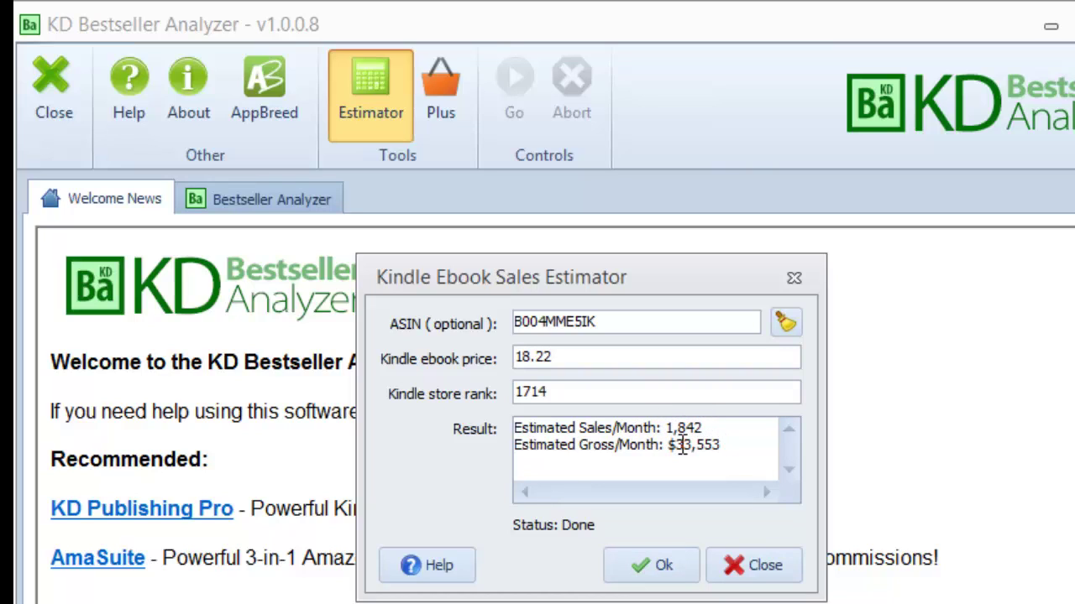
pyautogui.moveTo(682, 445); pyautogui.dragTo(737, 449)
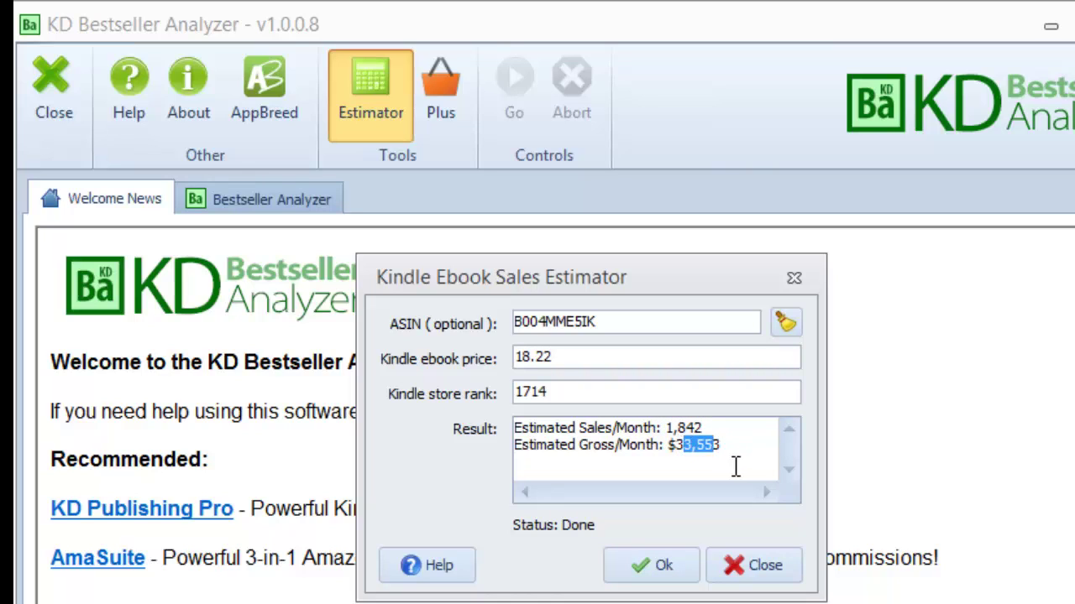